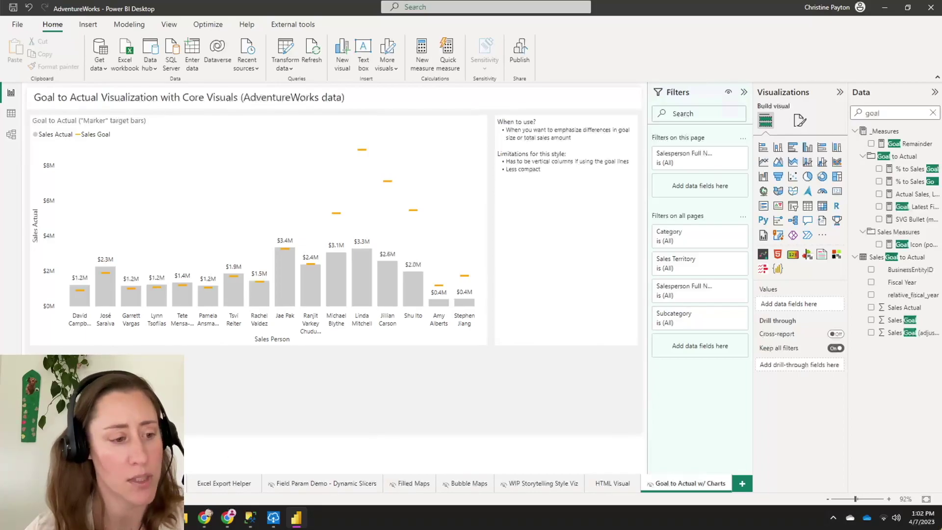
- View the Stephen Few Style pt 1 page, then go back to the Goal to Actual w/ Charts page
{"action": "scroll", "coordinate": [459, 483], "scroll_direction": "left", "scroll_amount": 3}
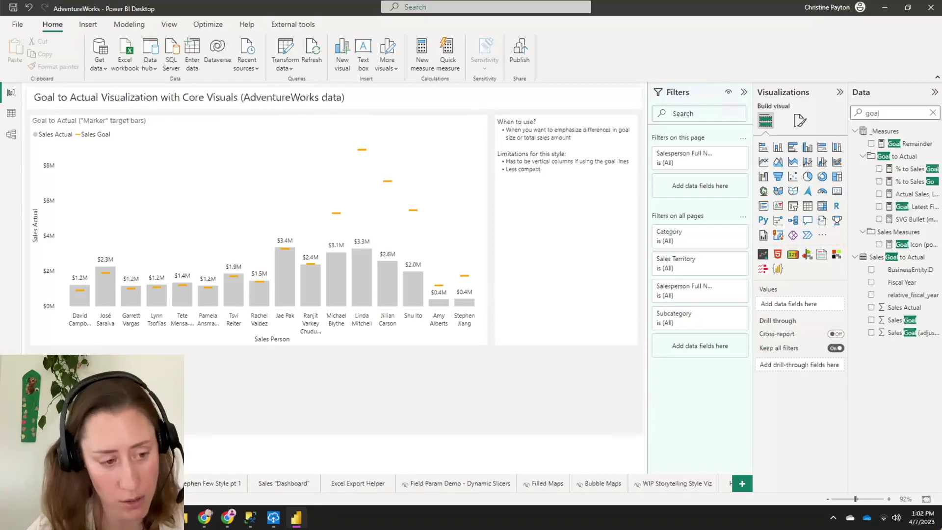
{"action": "left_click", "coordinate": [212, 483]}
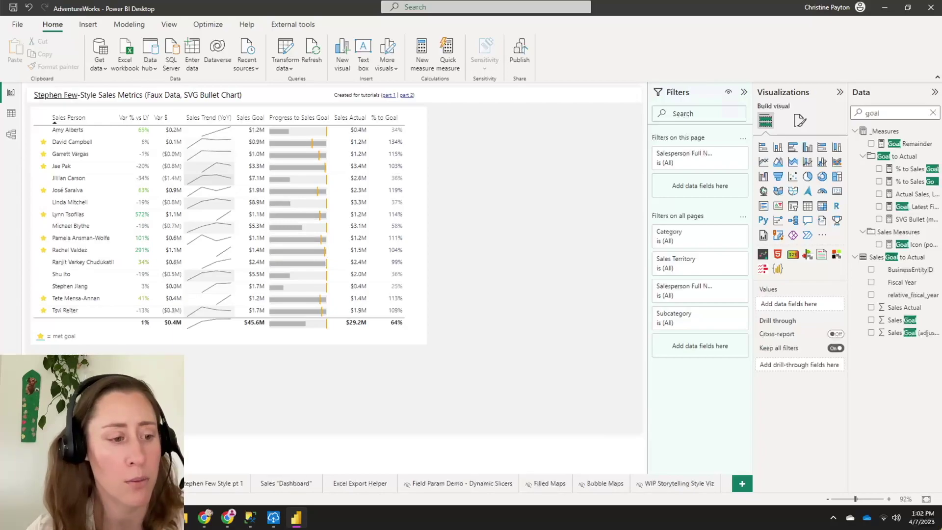
{"action": "scroll", "coordinate": [515, 483], "scroll_direction": "down", "scroll_amount": 2}
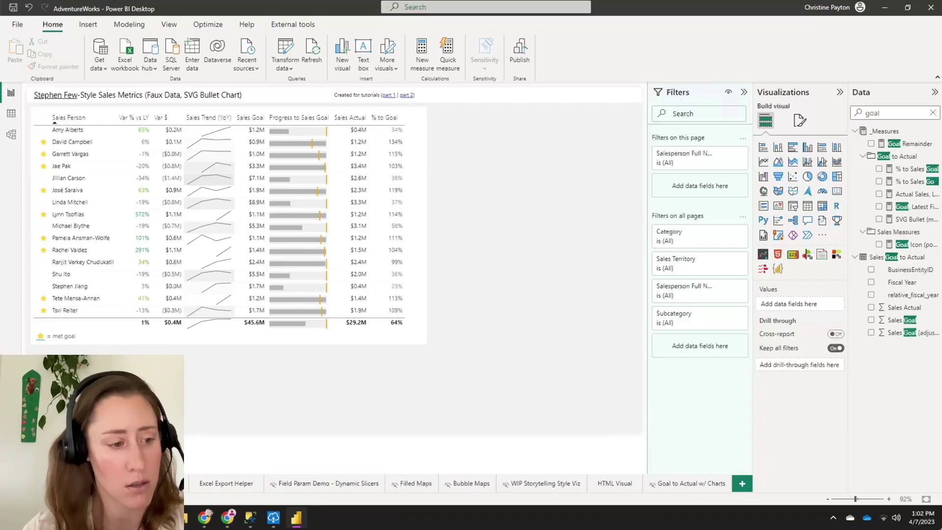
{"action": "left_click", "coordinate": [705, 487]}
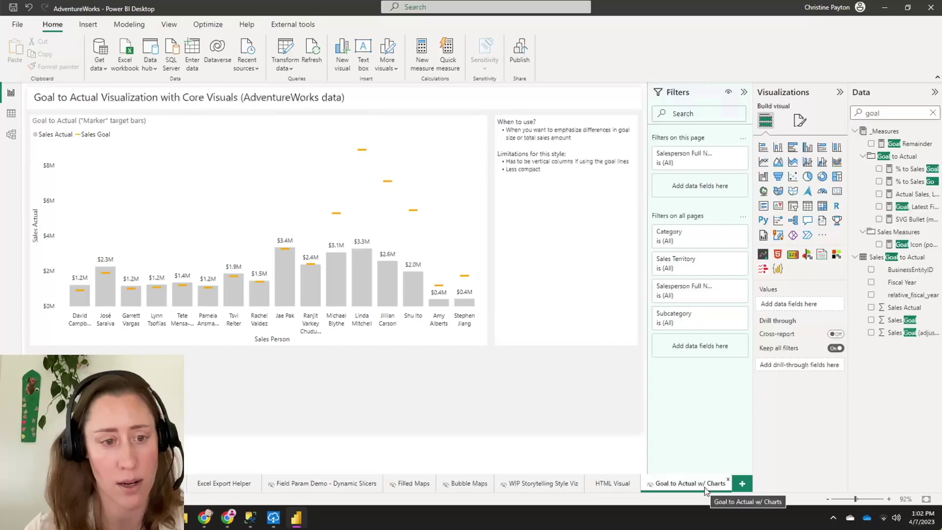
- Select the goal-to-actual marker chart to inspect its field setup and options
{"action": "left_click", "coordinate": [486, 345]}
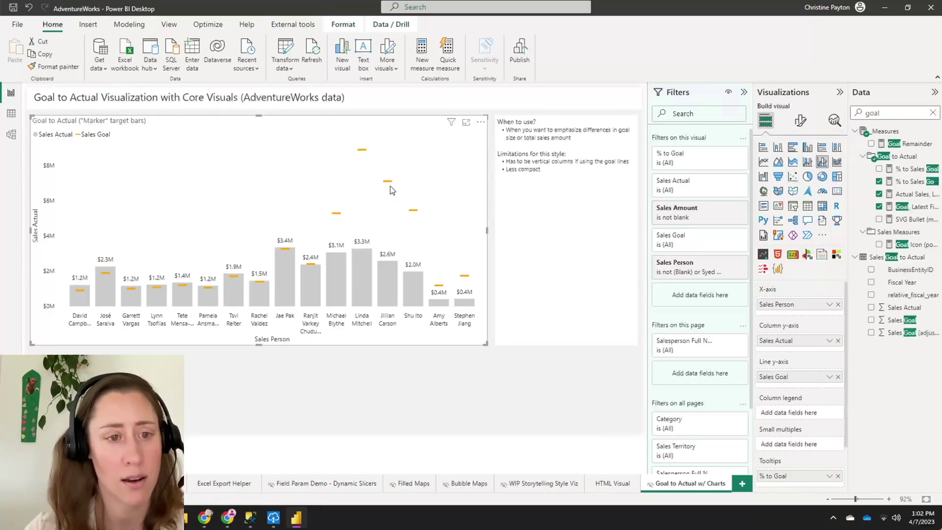
{"action": "mouse_move", "coordinate": [389, 186]}
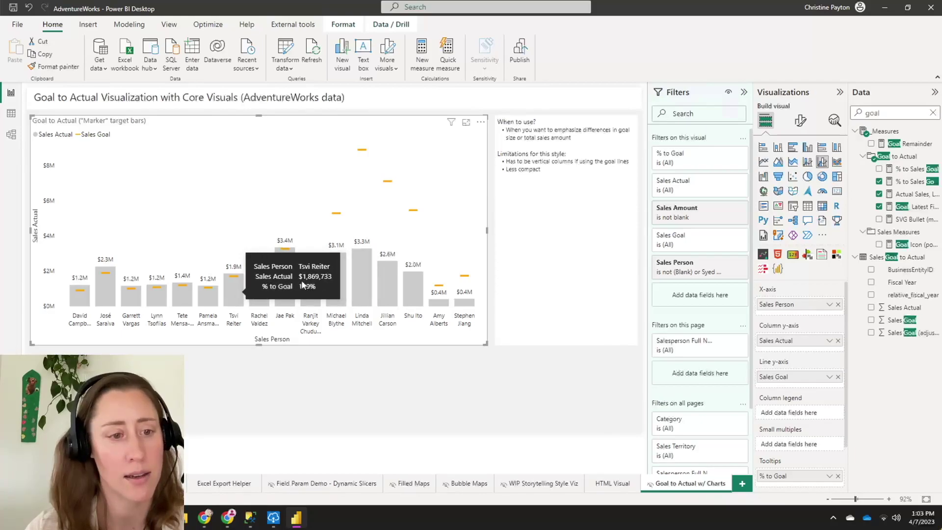
{"action": "left_click", "coordinate": [481, 122]}
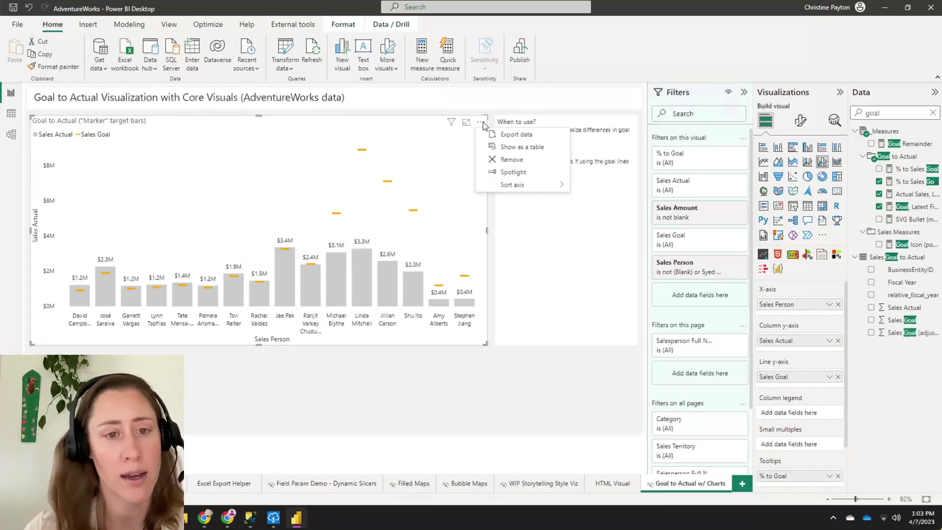
- Sort the marker chart's salespeople by % to Goal descending, then add a blank Page 1
{"action": "left_click", "coordinate": [542, 187]}
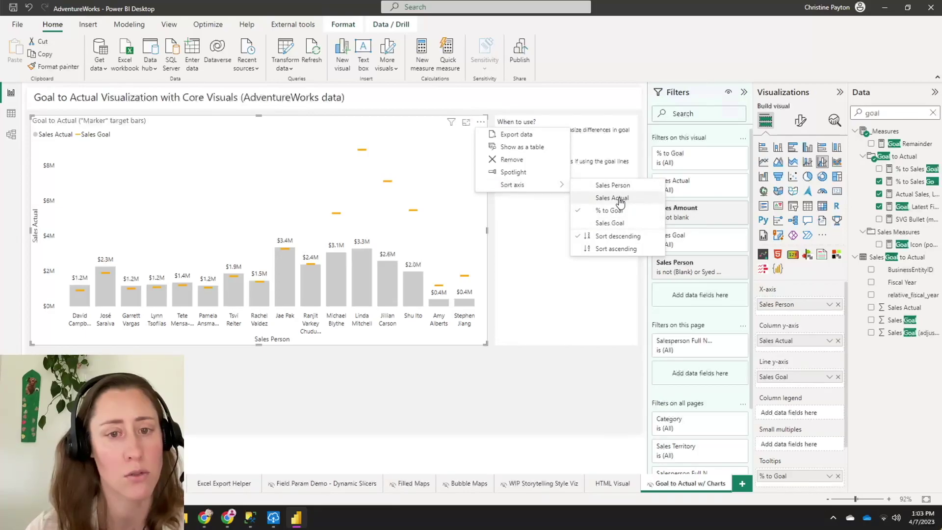
{"action": "left_click", "coordinate": [621, 200]}
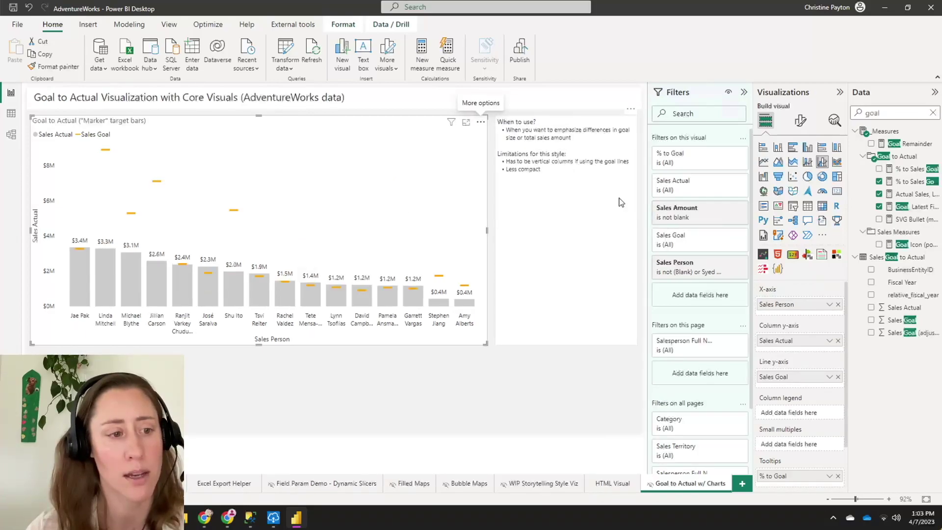
{"action": "left_click", "coordinate": [480, 122]}
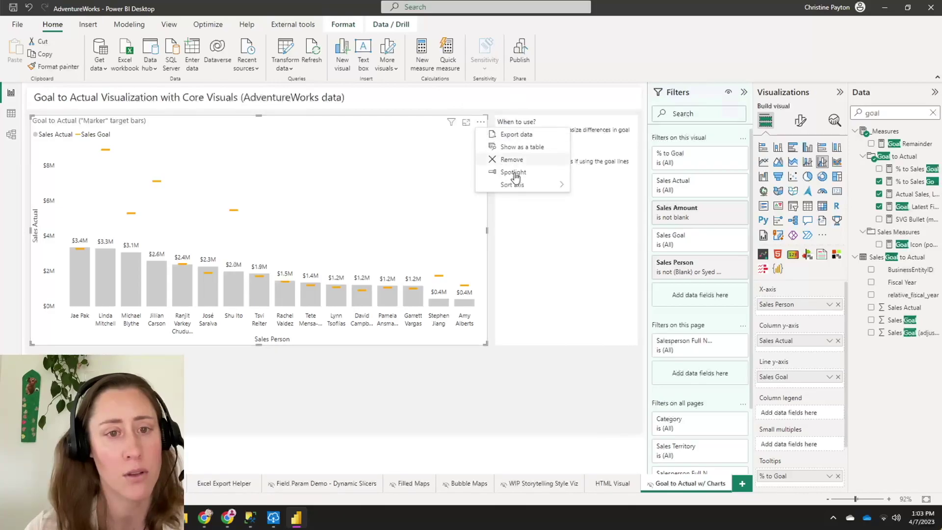
{"action": "mouse_move", "coordinate": [544, 185]}
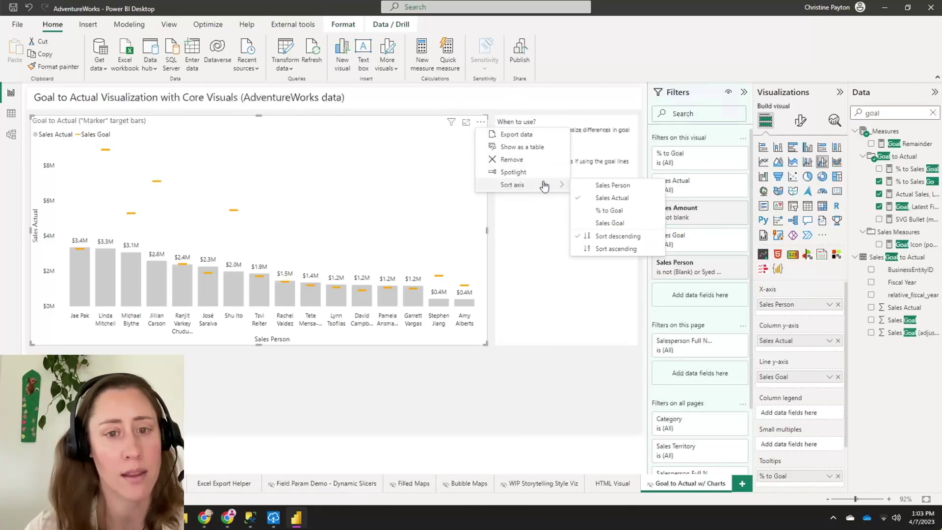
{"action": "left_click", "coordinate": [613, 211]}
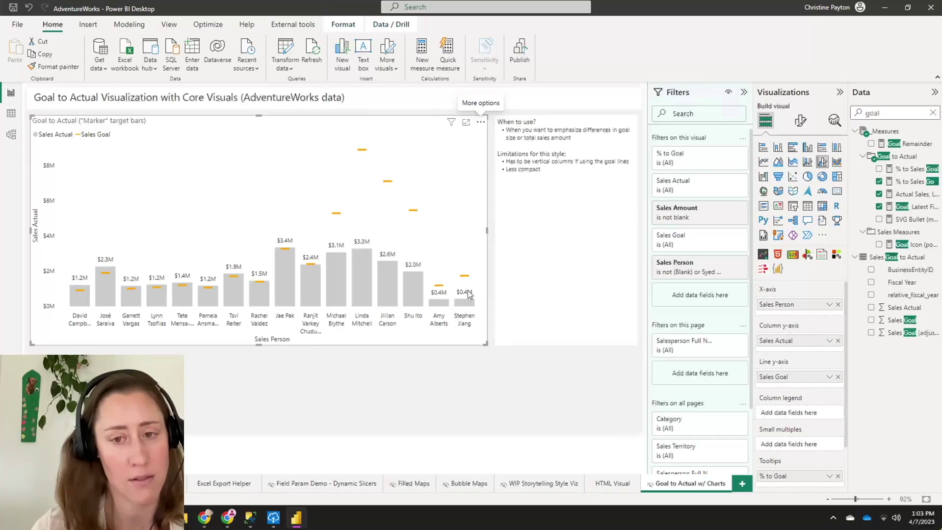
{"action": "left_click", "coordinate": [589, 403]}
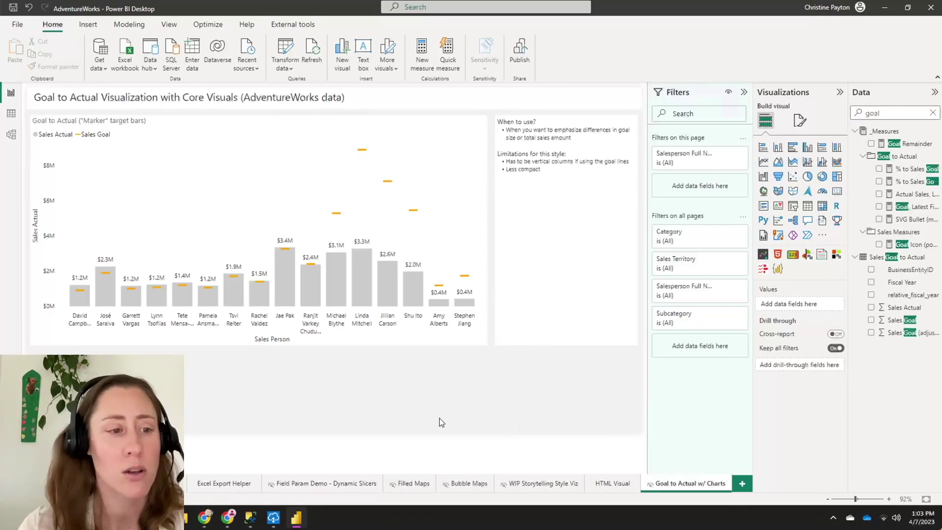
{"action": "left_click", "coordinate": [742, 484]}
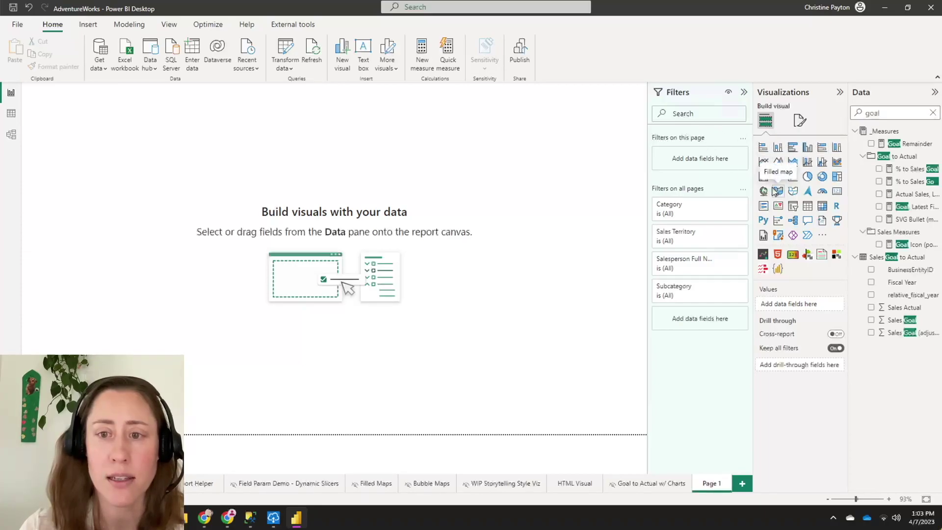
- Insert a line and clustered column chart on Page 1, enlarged and moved toward the centre
{"action": "left_click", "coordinate": [822, 162]}
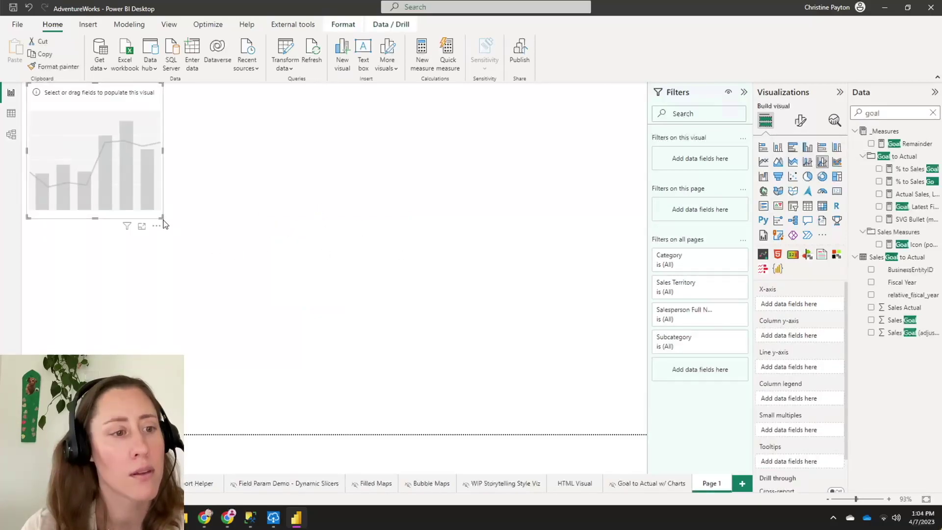
{"action": "left_click_drag", "start_coordinate": [163, 216], "coordinate": [384, 345]}
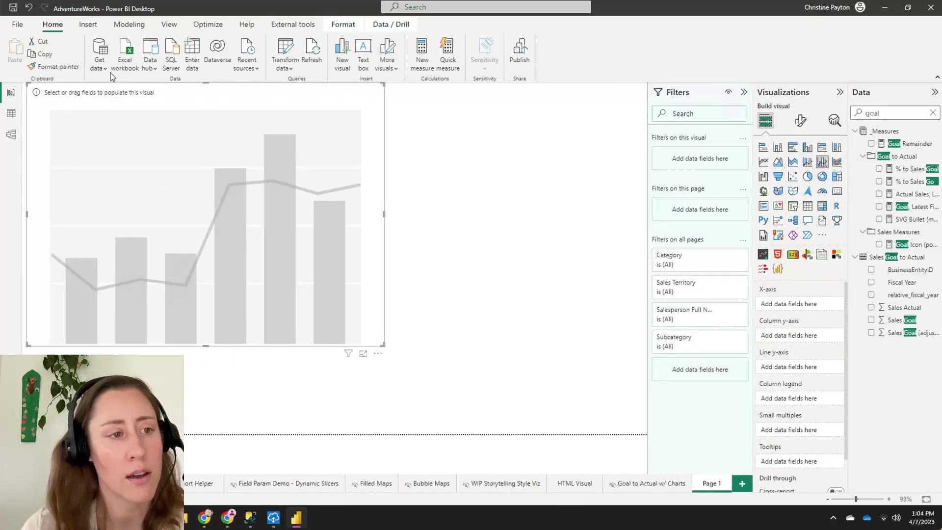
{"action": "left_click_drag", "start_coordinate": [87, 97], "coordinate": [97, 126]}
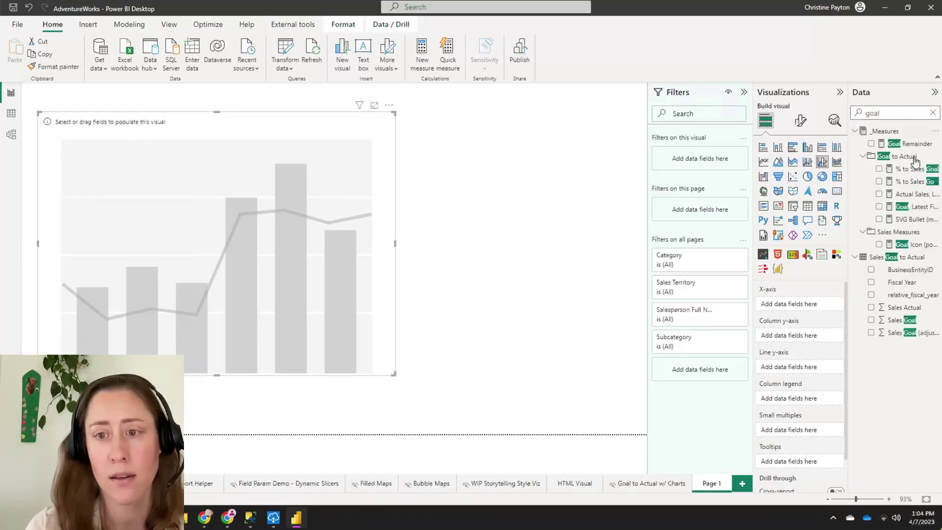
{"action": "left_click", "coordinate": [911, 183]}
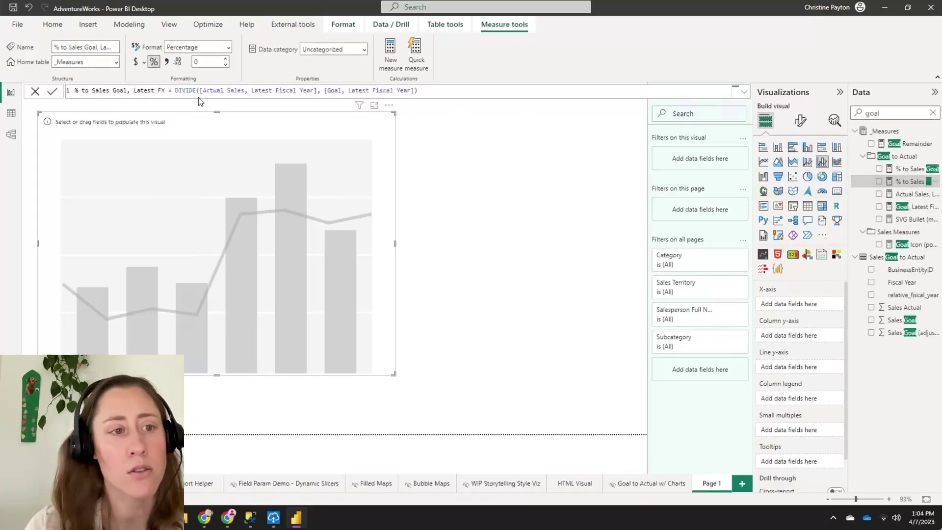
{"action": "left_click_drag", "start_coordinate": [219, 93], "coordinate": [426, 90]}
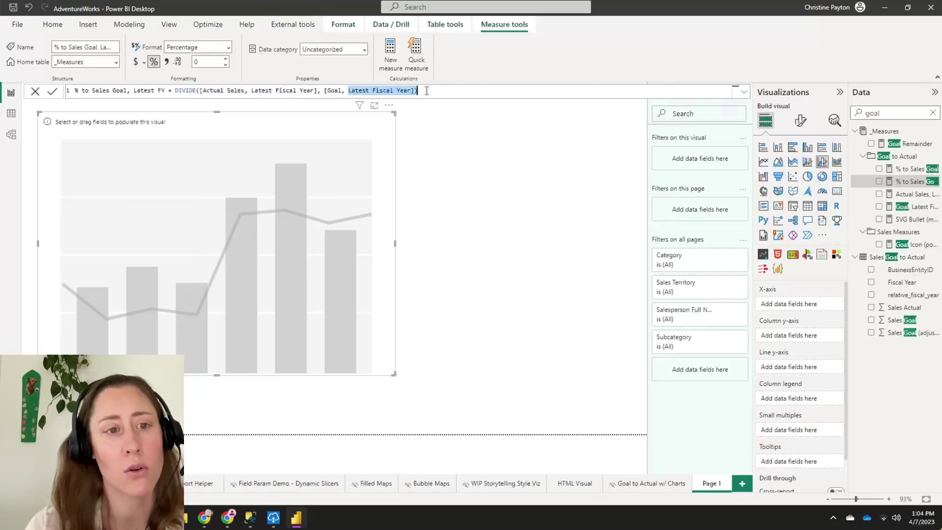
{"action": "left_click", "coordinate": [461, 171]}
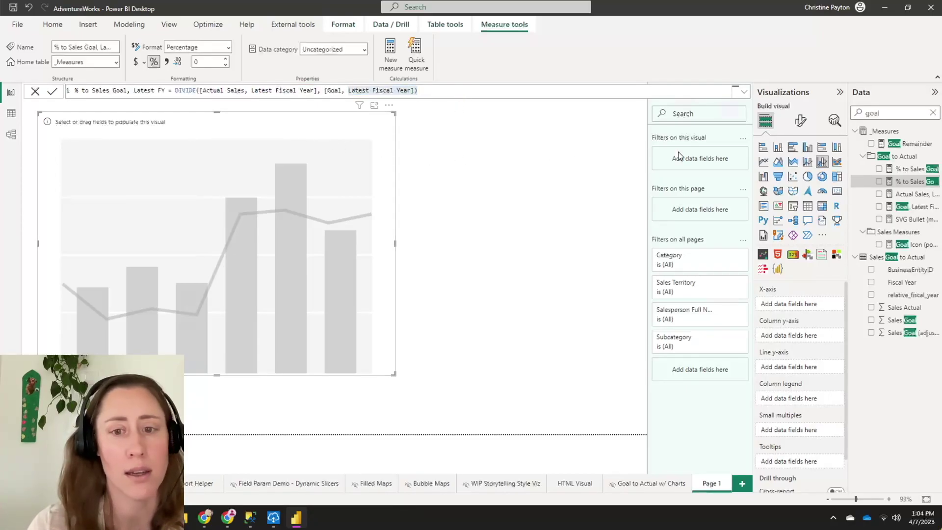
{"action": "left_click", "coordinate": [468, 145]}
{"action": "left_click", "coordinate": [108, 129]}
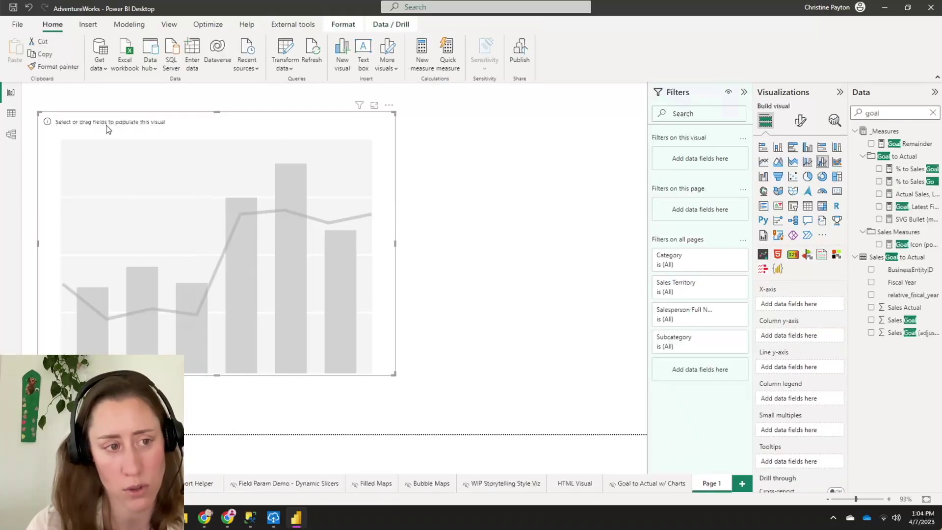
- Add the latest-year Goal measure to the combo chart as its line
{"action": "left_click", "coordinate": [933, 114]}
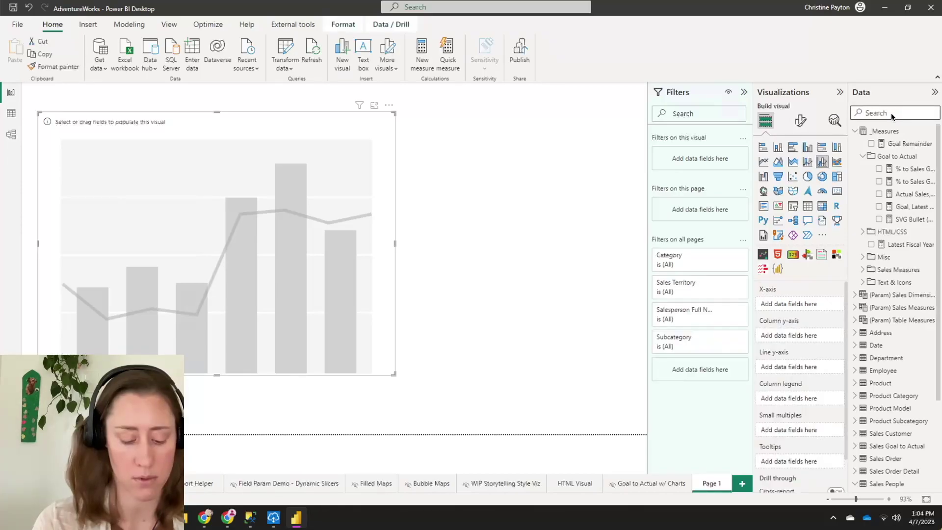
{"action": "type", "text": "gol"}
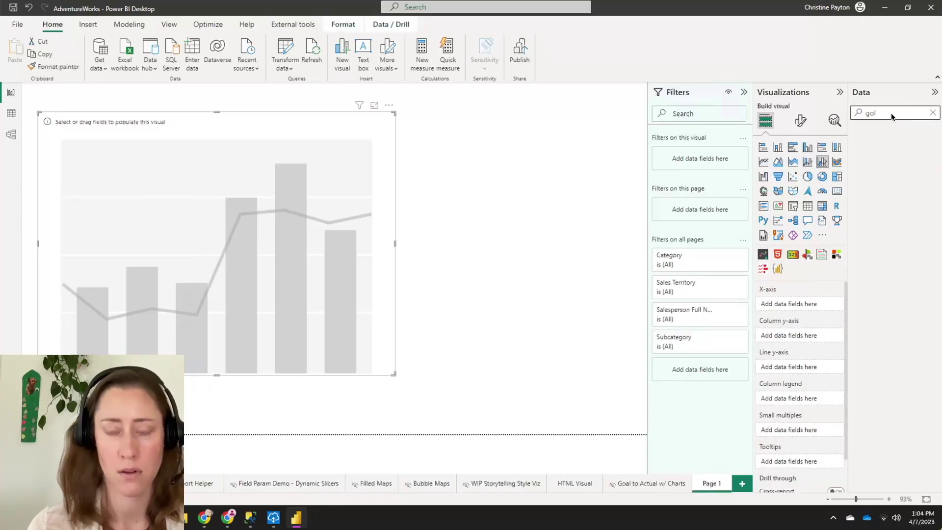
{"action": "key", "text": "BackSpace"}
{"action": "type", "text": "al"}
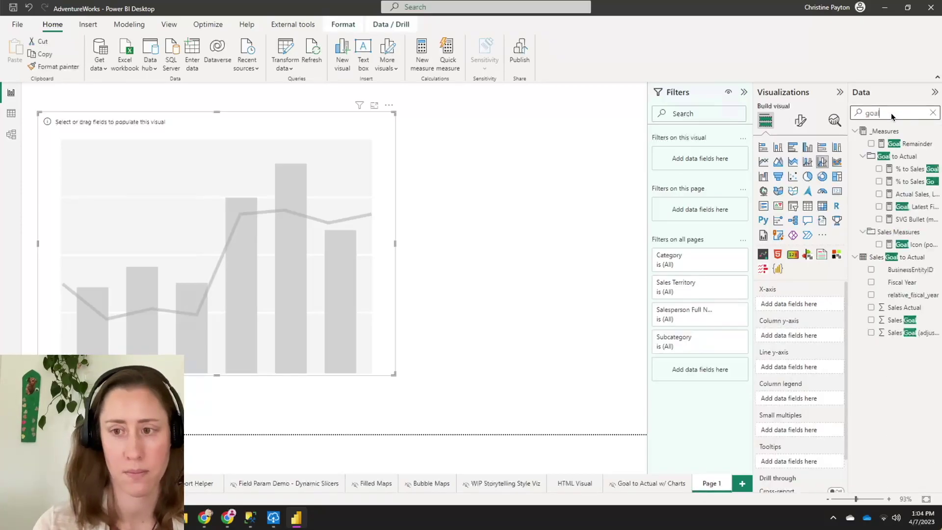
{"action": "left_click_drag", "start_coordinate": [907, 210], "coordinate": [795, 369]}
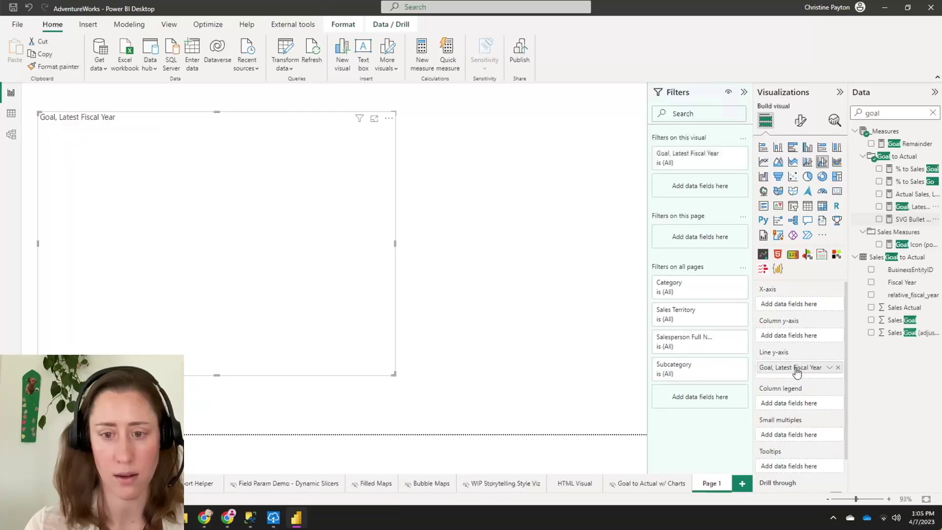
- Add Actual Sales as columns and Salesperson Full Name on the X-axis, then enlarge the chart
{"action": "double_click", "coordinate": [908, 113]}
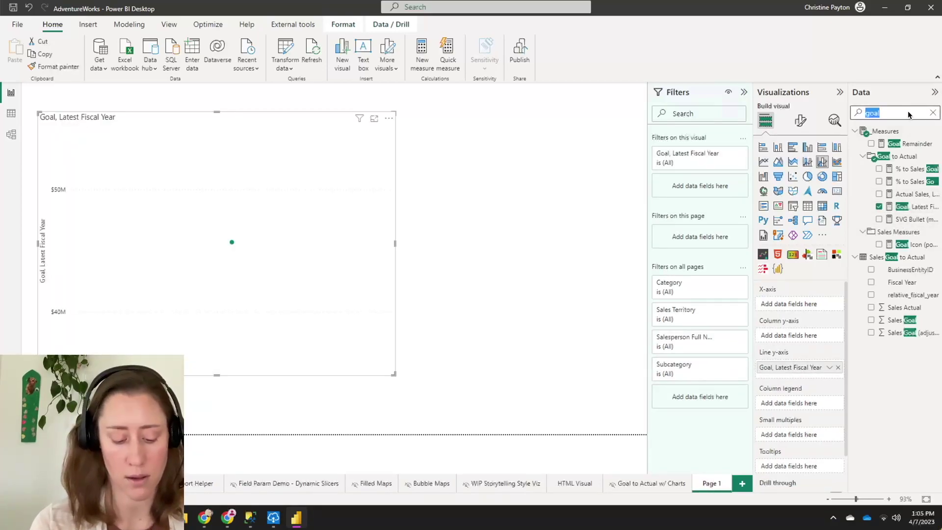
{"action": "type", "text": "actual"}
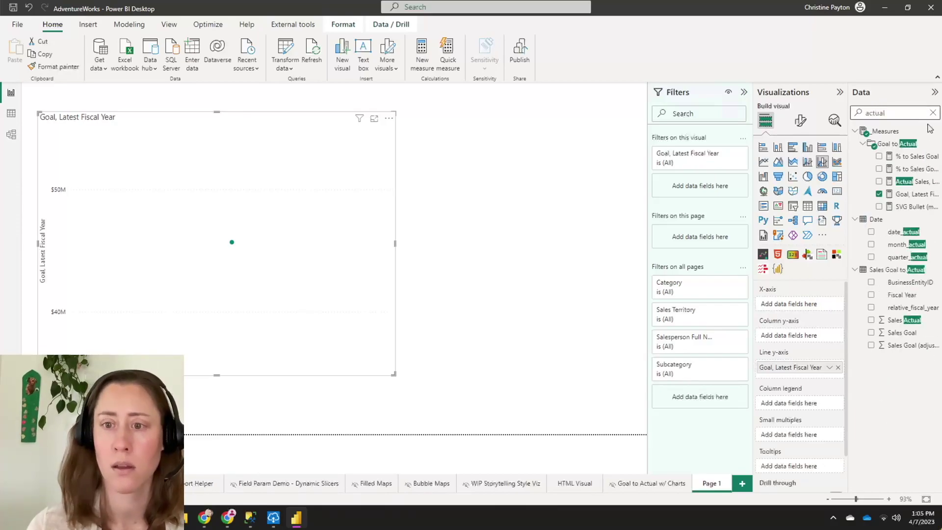
{"action": "left_click_drag", "start_coordinate": [905, 182], "coordinate": [808, 337]}
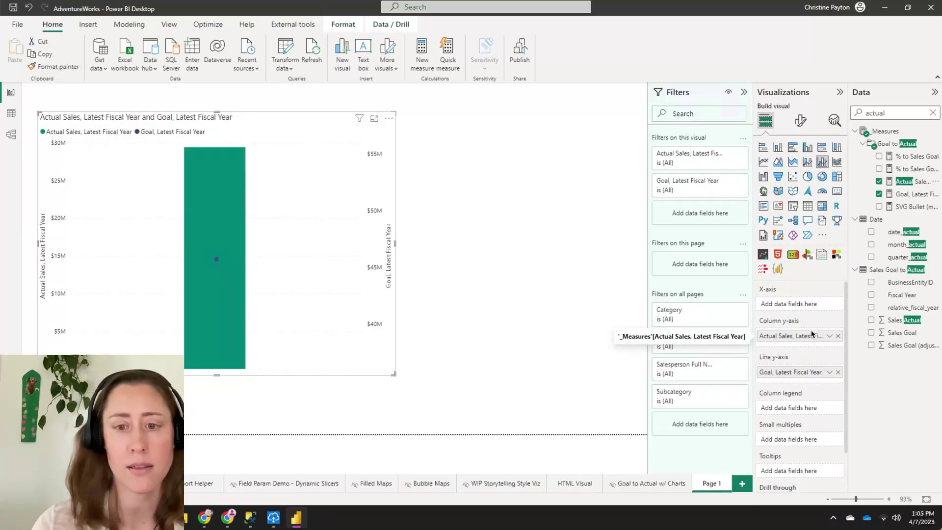
{"action": "left_click", "coordinate": [932, 112]}
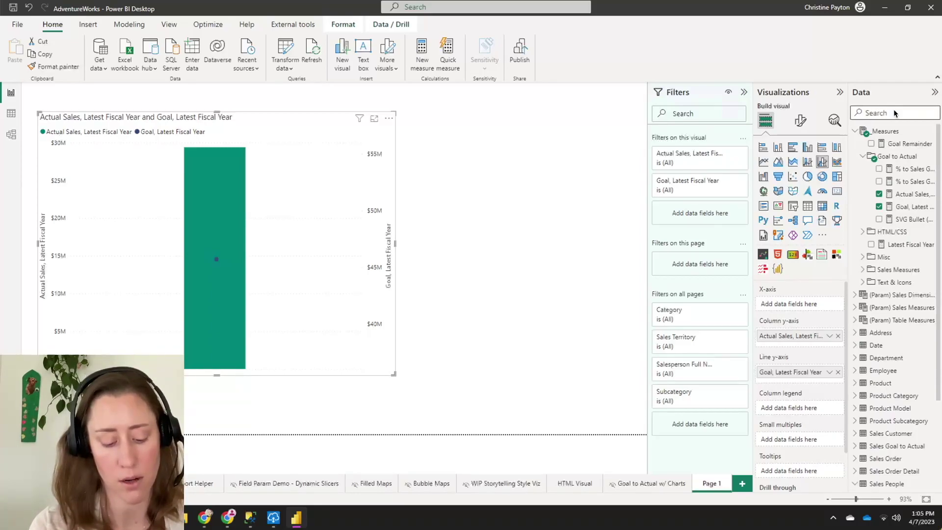
{"action": "type", "text": "salesp"}
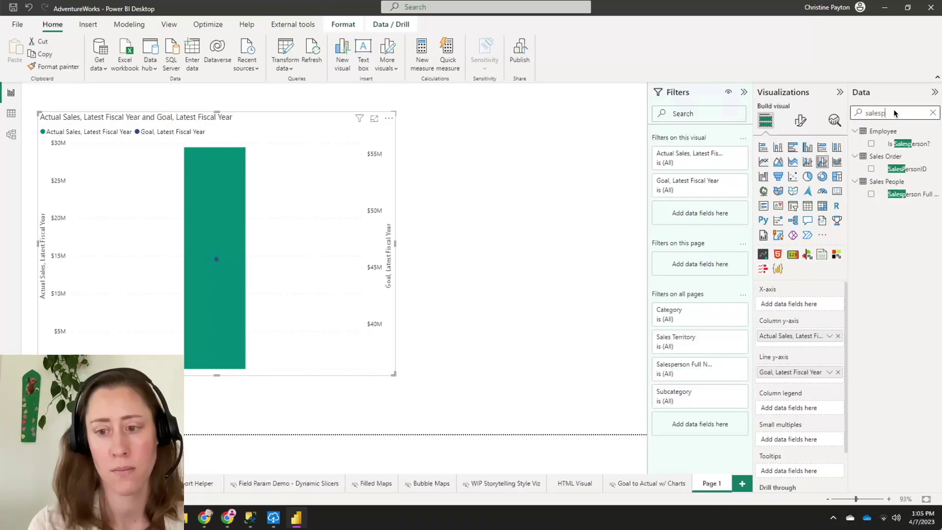
{"action": "left_click_drag", "start_coordinate": [926, 197], "coordinate": [800, 303]}
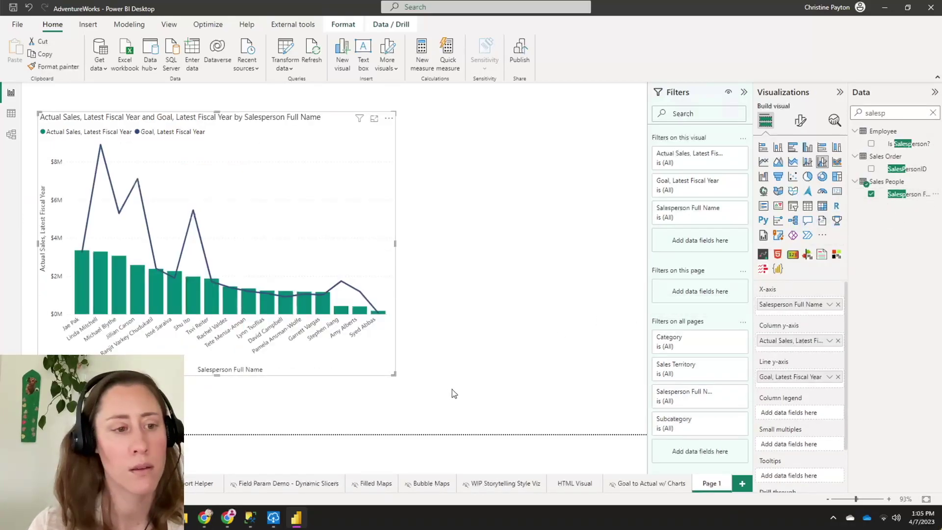
{"action": "left_click_drag", "start_coordinate": [393, 375], "coordinate": [527, 395]}
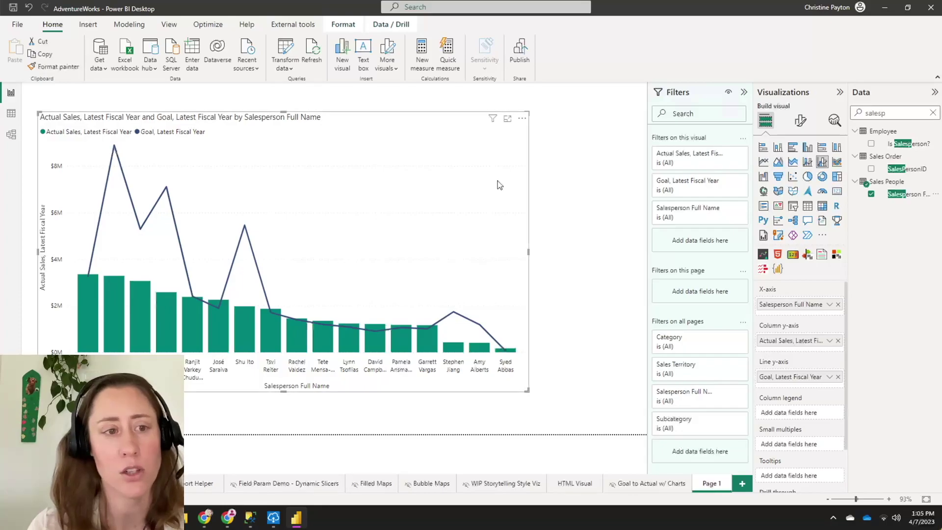
{"action": "left_click", "coordinate": [800, 120]}
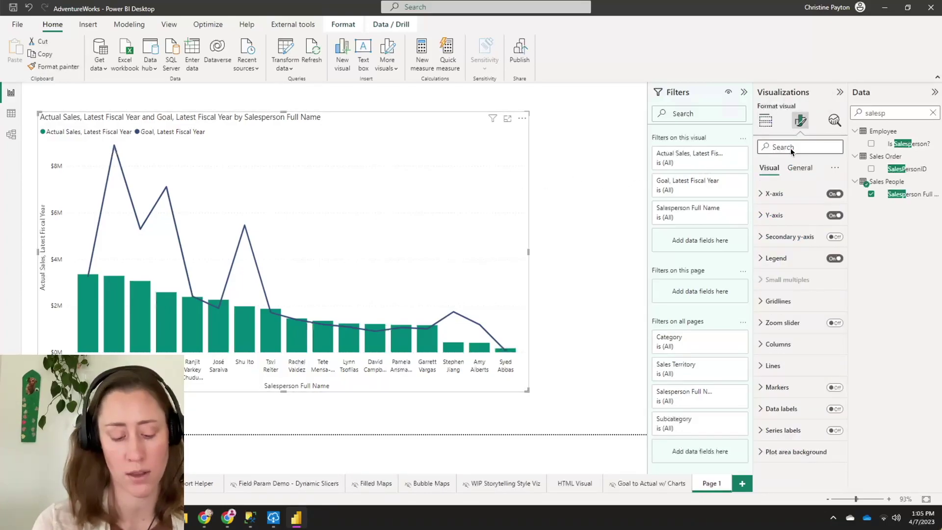
- Switch off the combo chart's horizontal gridlines and clear the format search
{"action": "type", "text": "grid"}
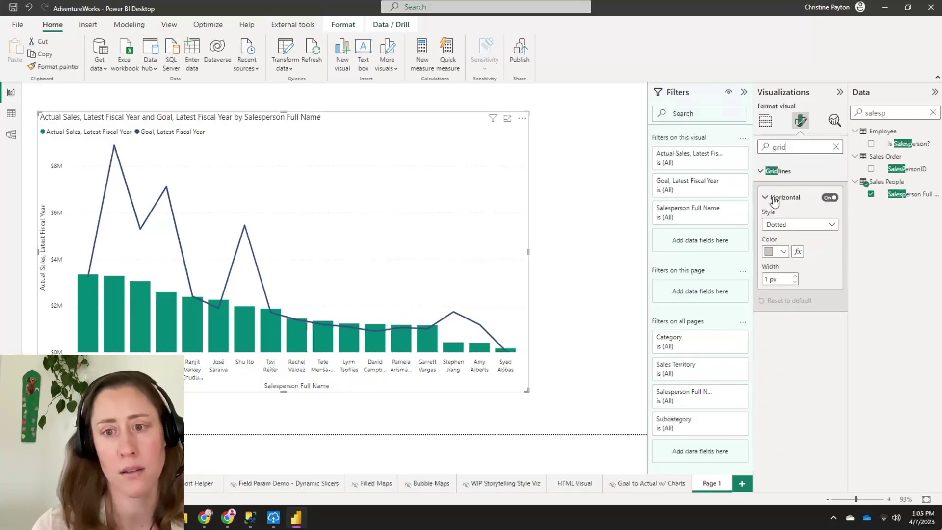
{"action": "left_click", "coordinate": [829, 197]}
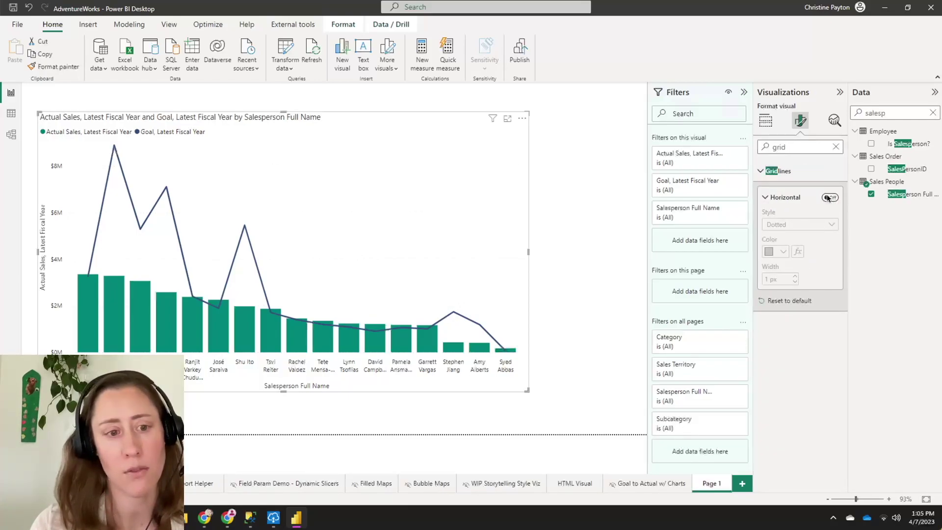
{"action": "left_click", "coordinate": [762, 171]}
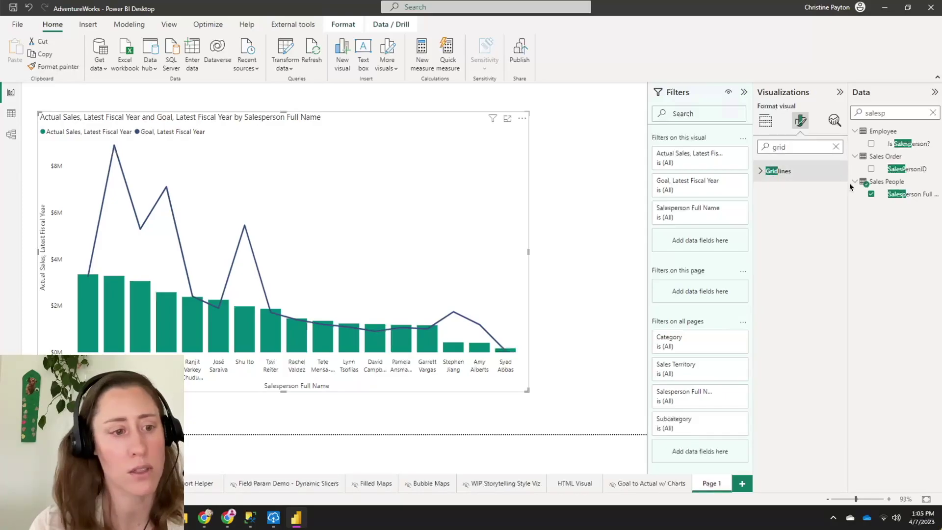
{"action": "left_click", "coordinate": [806, 149]}
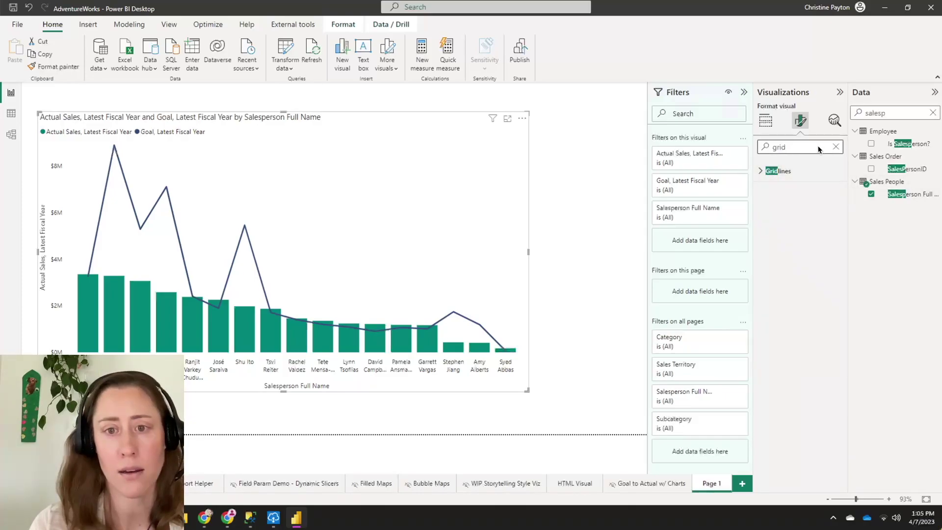
{"action": "left_click", "coordinate": [838, 147]}
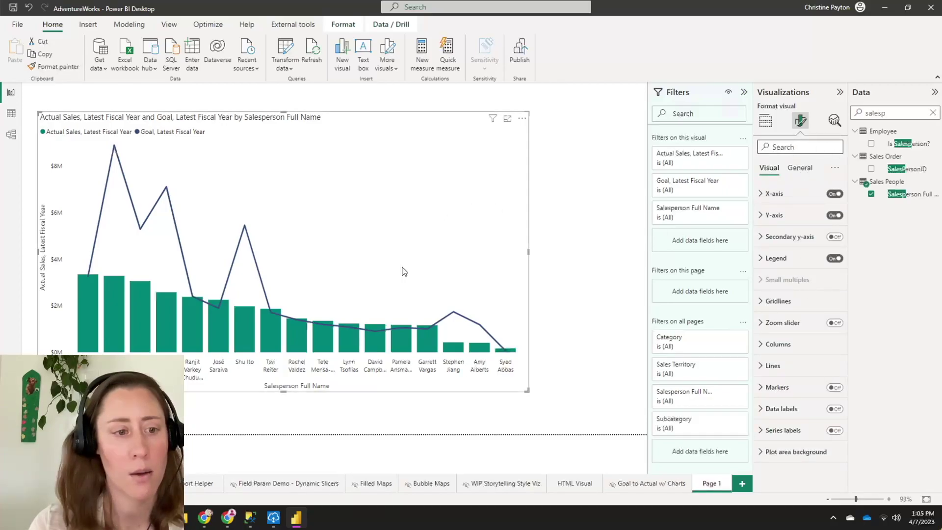
- Lower the goal line's stroke width to 0 px so the line disappears
{"action": "left_click", "coordinate": [787, 371]}
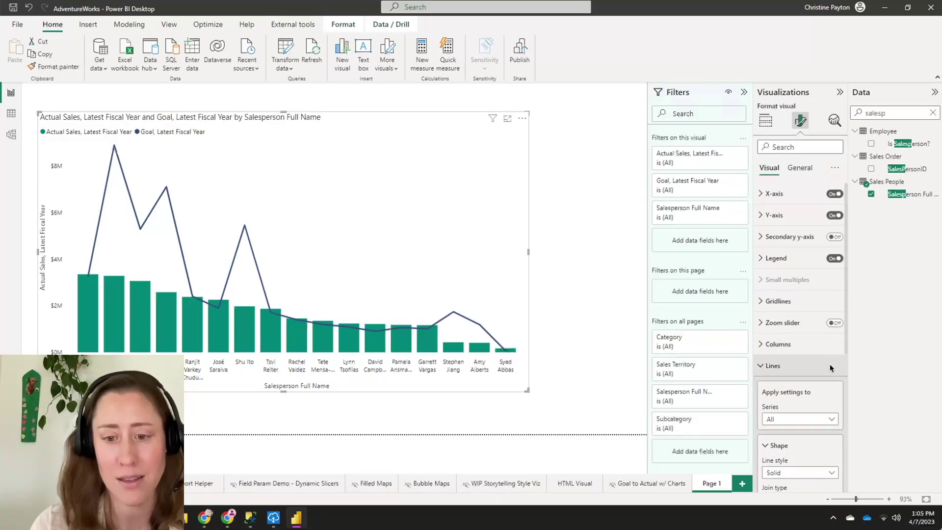
{"action": "scroll", "coordinate": [830, 368], "scroll_direction": "down", "scroll_amount": 3}
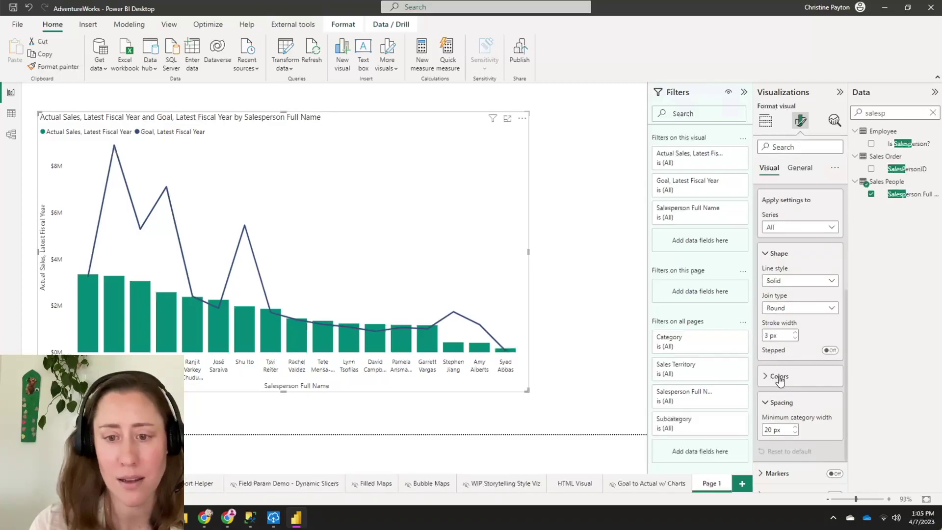
{"action": "left_click", "coordinate": [795, 338]}
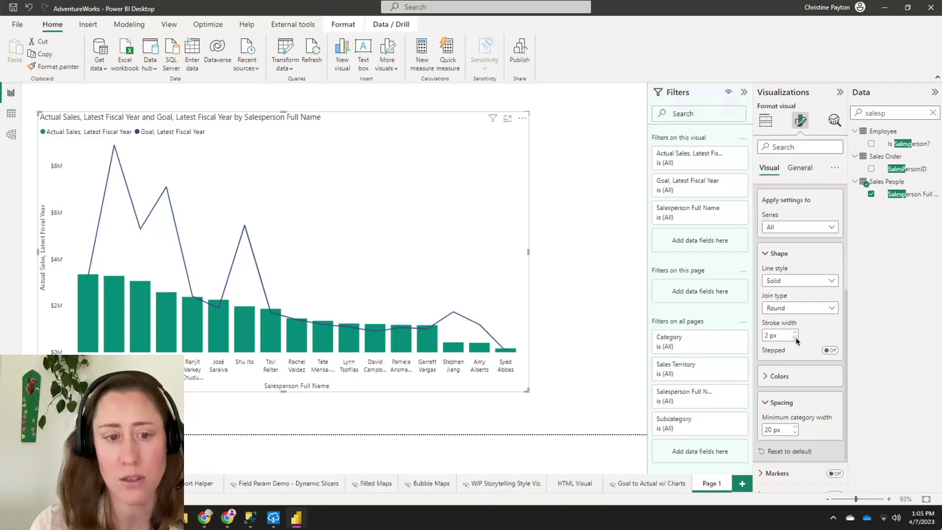
{"action": "left_click", "coordinate": [795, 338]}
{"action": "left_click", "coordinate": [795, 338]}
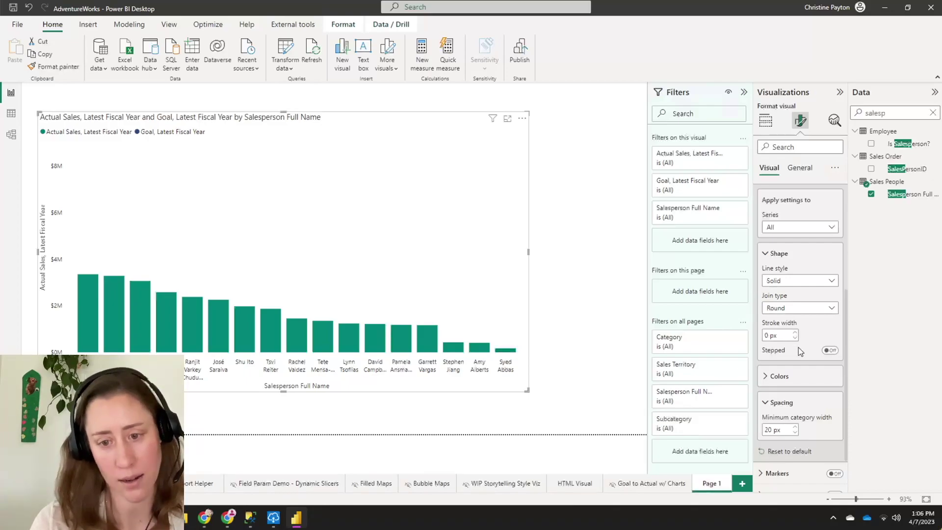
{"action": "scroll", "coordinate": [820, 388], "scroll_direction": "up", "scroll_amount": 1}
{"action": "scroll", "coordinate": [819, 393], "scroll_direction": "up", "scroll_amount": 1}
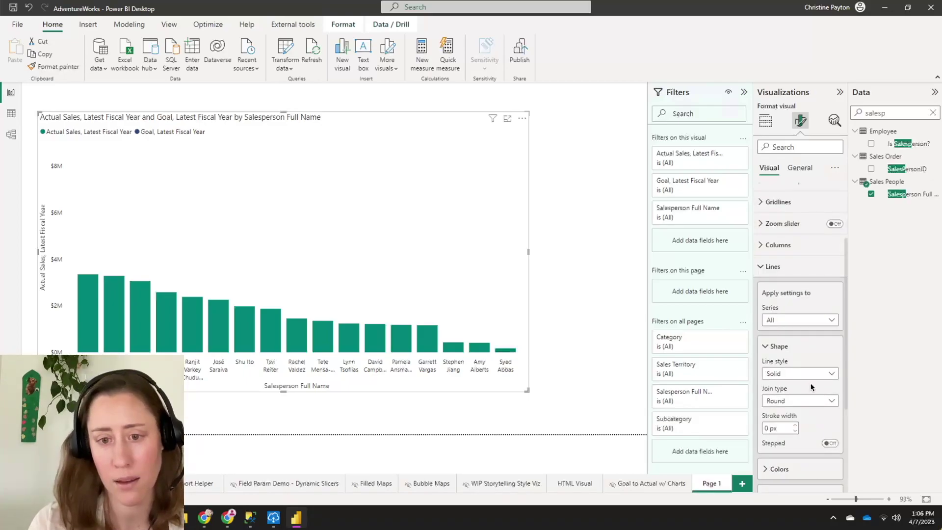
{"action": "scroll", "coordinate": [801, 382], "scroll_direction": "down", "scroll_amount": 1}
- Turn on markers for the goal values and make their shape a short dash
{"action": "scroll", "coordinate": [801, 381], "scroll_direction": "up", "scroll_amount": 3}
{"action": "left_click", "coordinate": [800, 145]}
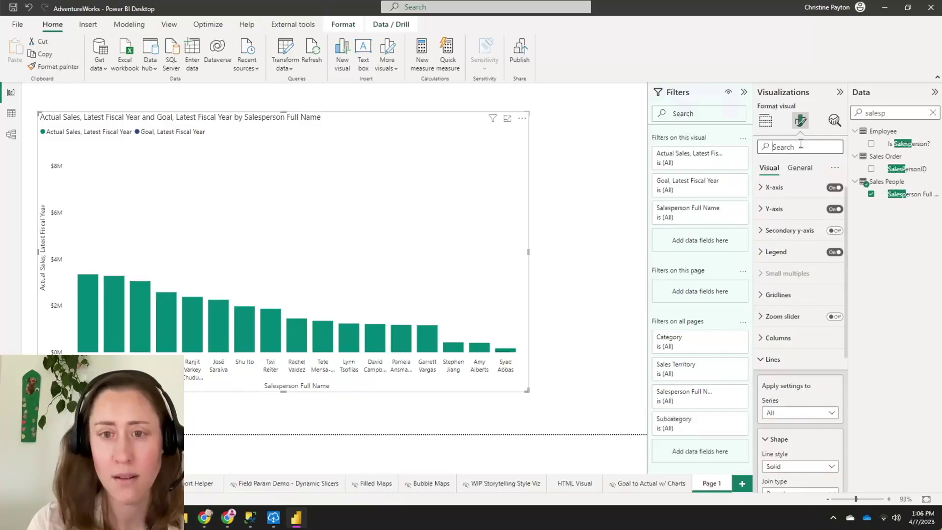
{"action": "type", "text": "mark"}
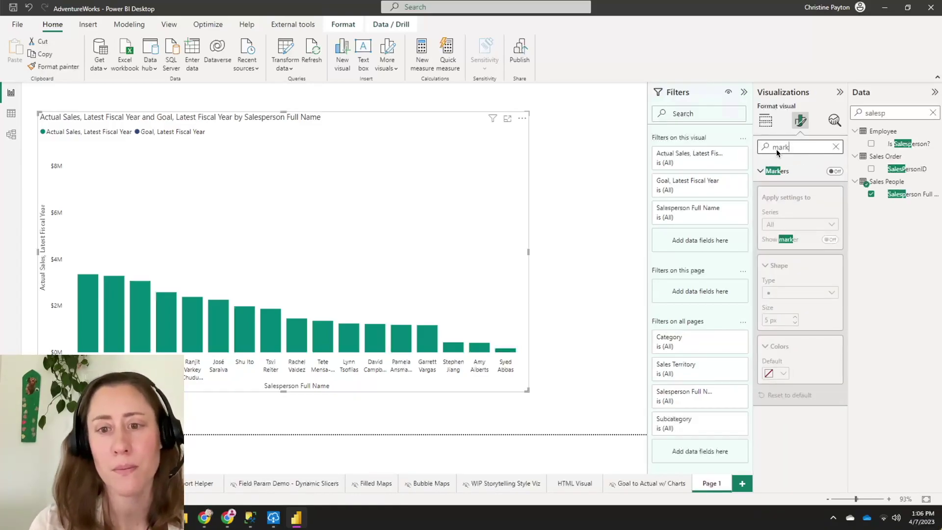
{"action": "left_click", "coordinate": [834, 171]}
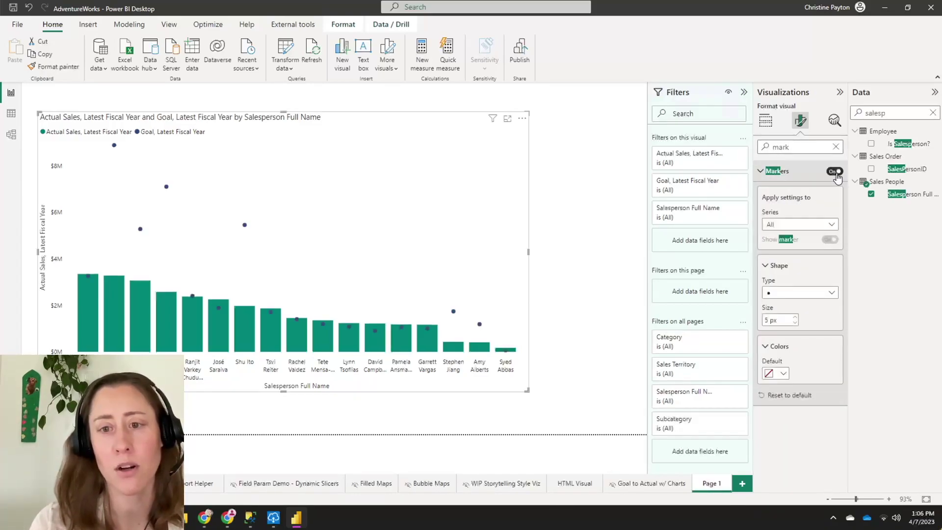
{"action": "left_click", "coordinate": [789, 226]}
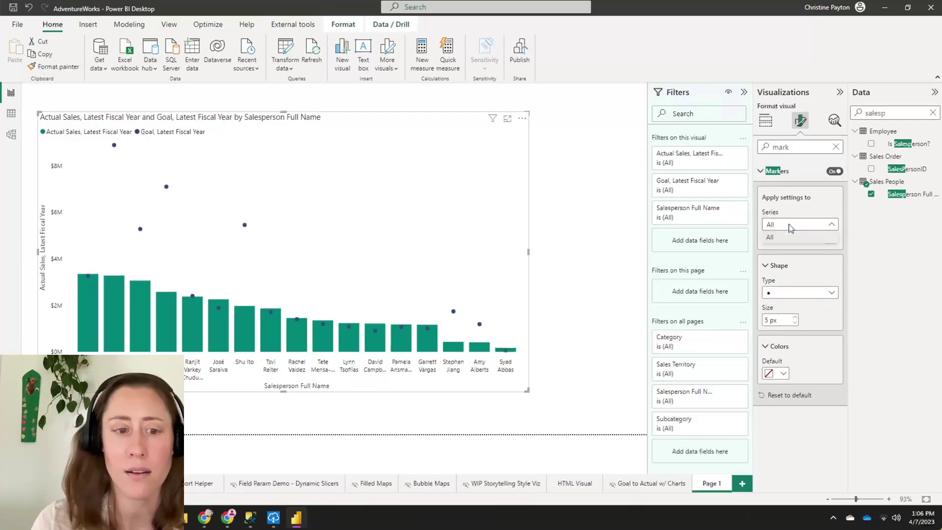
{"action": "left_click", "coordinate": [807, 221]}
{"action": "left_click", "coordinate": [775, 293]}
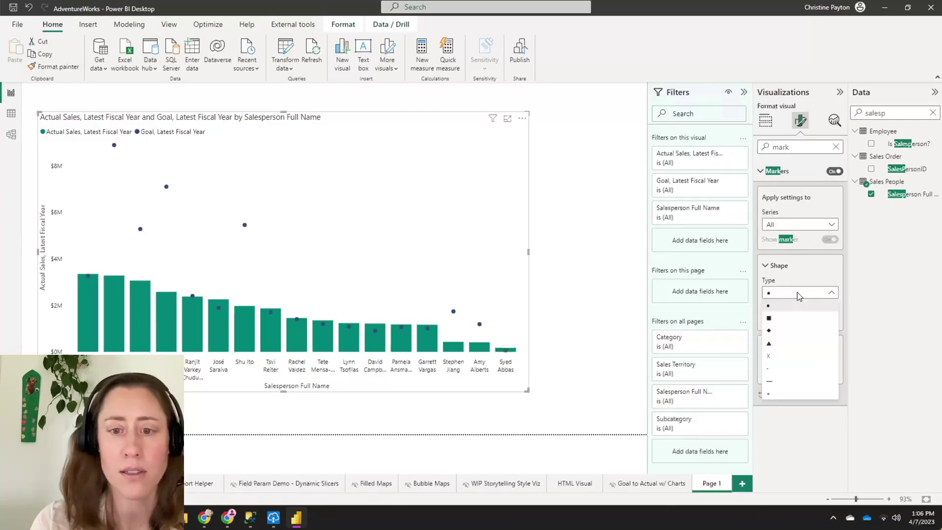
{"action": "left_click", "coordinate": [783, 380]}
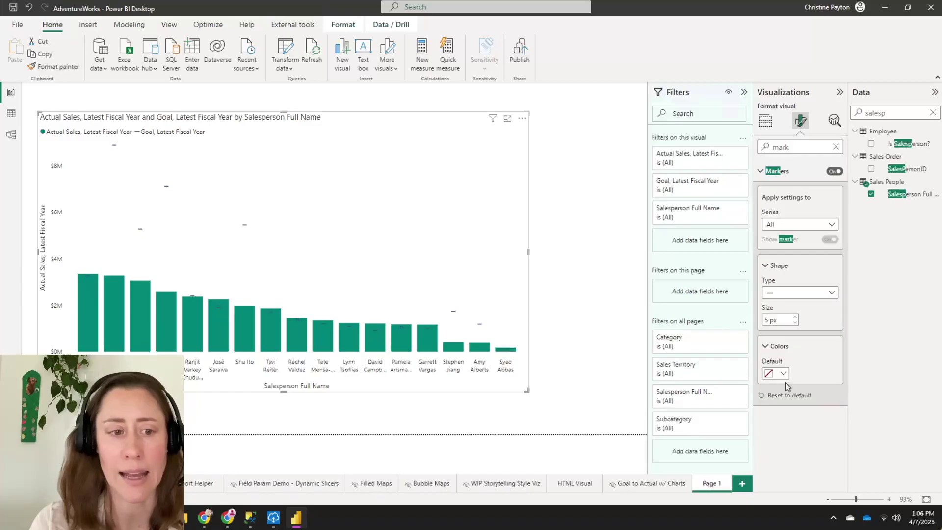
- Set the goal marker size to 12 px and clear the 'mark' format search
{"action": "left_click", "coordinate": [795, 317]}
{"action": "left_click", "coordinate": [795, 318]}
{"action": "left_click", "coordinate": [795, 317]}
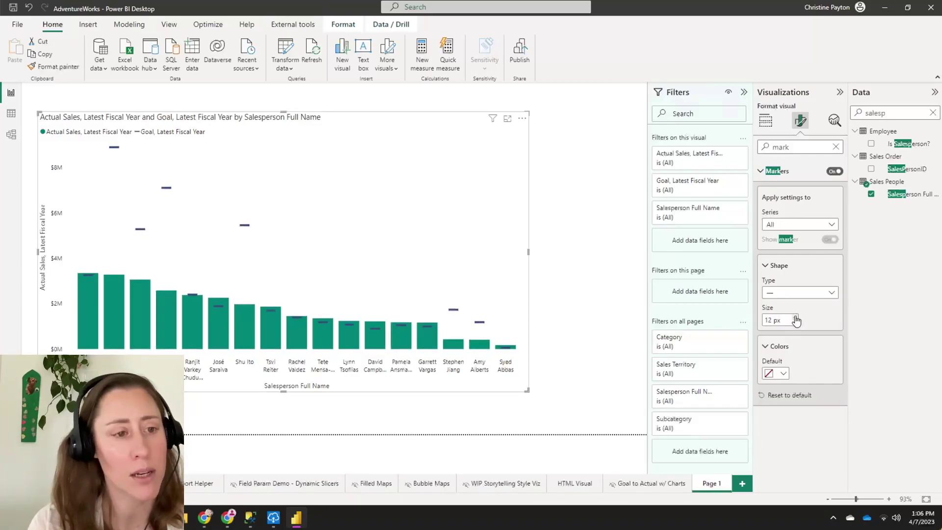
{"action": "left_click", "coordinate": [795, 317]}
{"action": "left_click", "coordinate": [795, 317]}
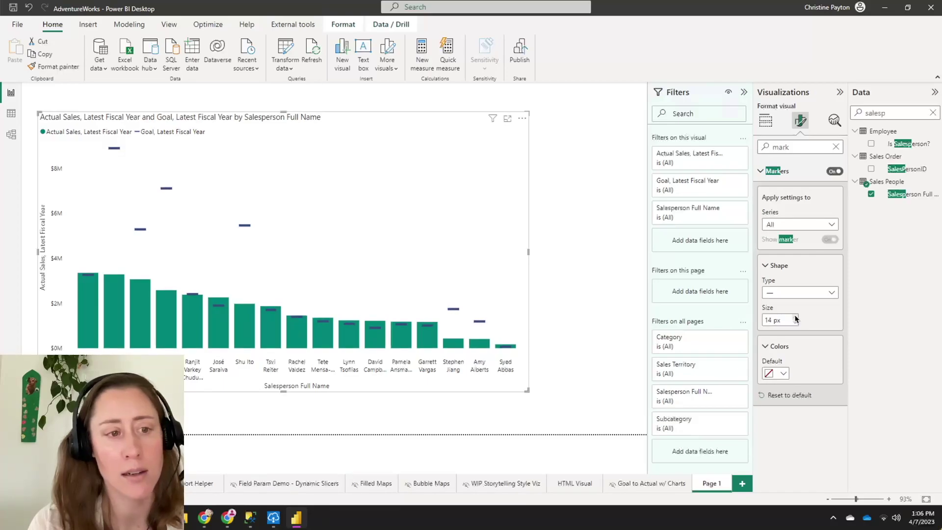
{"action": "left_click", "coordinate": [795, 323]}
{"action": "left_click", "coordinate": [796, 323]}
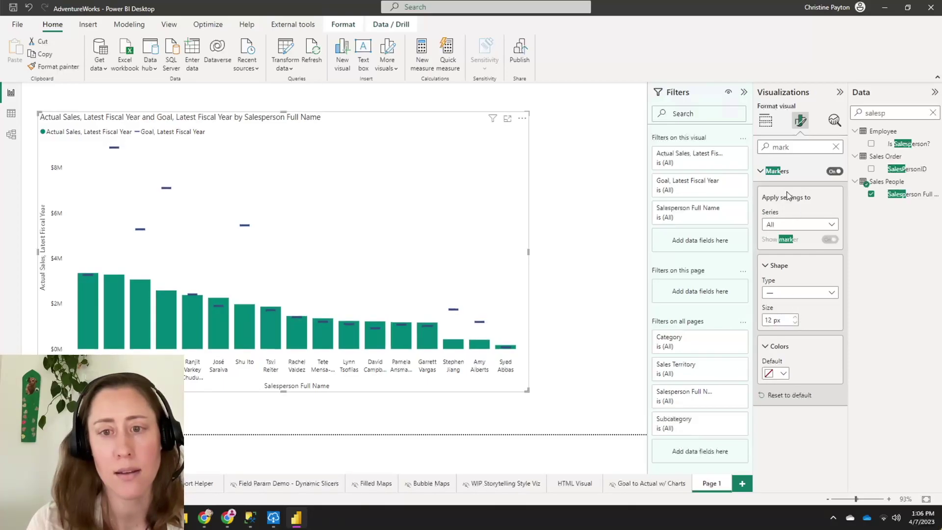
{"action": "left_click", "coordinate": [760, 171]}
{"action": "left_click", "coordinate": [835, 146]}
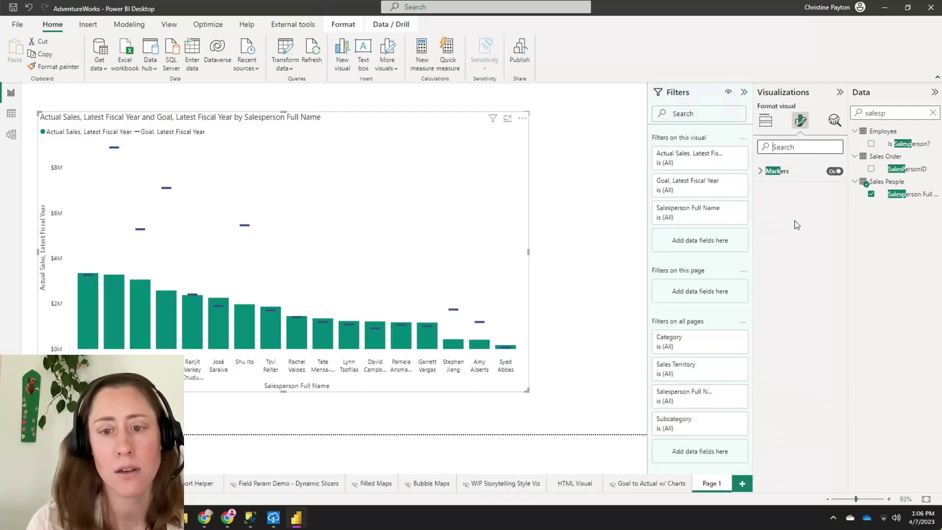
{"action": "left_click", "coordinate": [773, 366]}
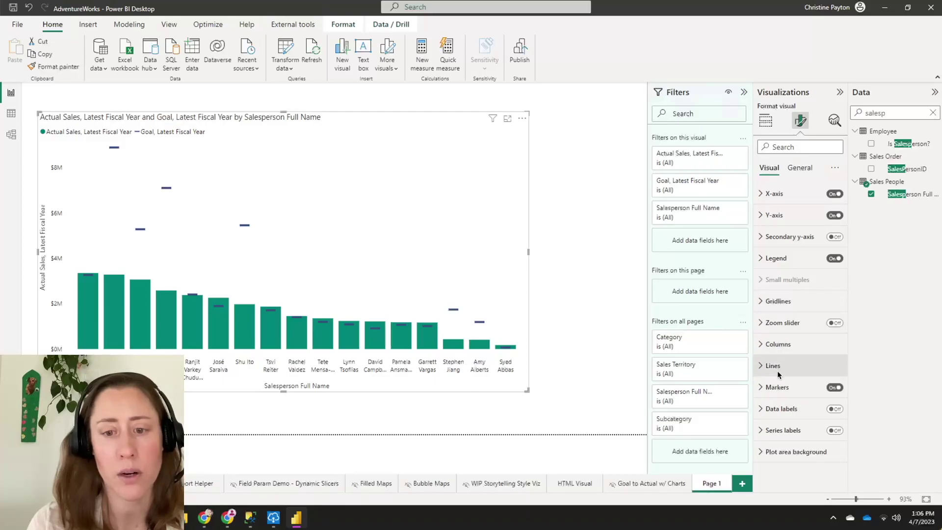
- Change the Actual Sales columns' default colour to light grey
{"action": "left_click", "coordinate": [781, 345]}
{"action": "left_click", "coordinate": [772, 397]}
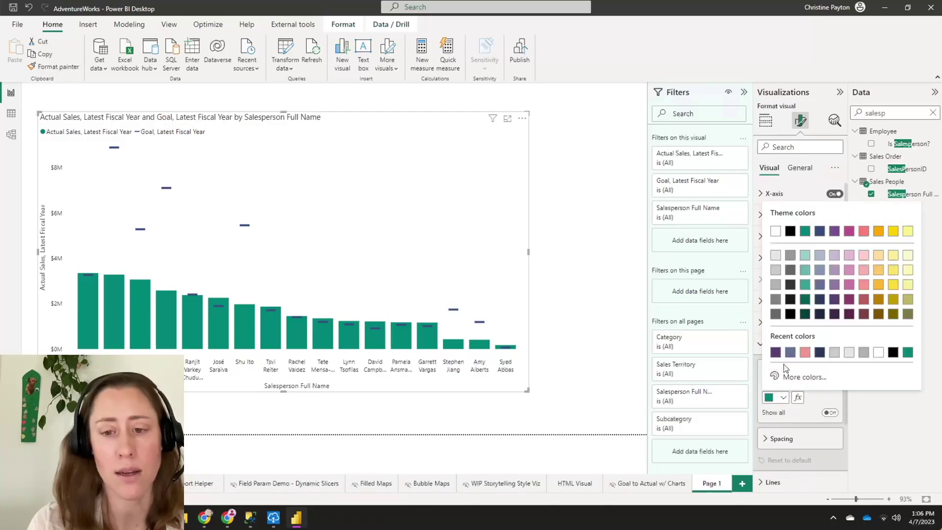
{"action": "left_click", "coordinate": [776, 274]}
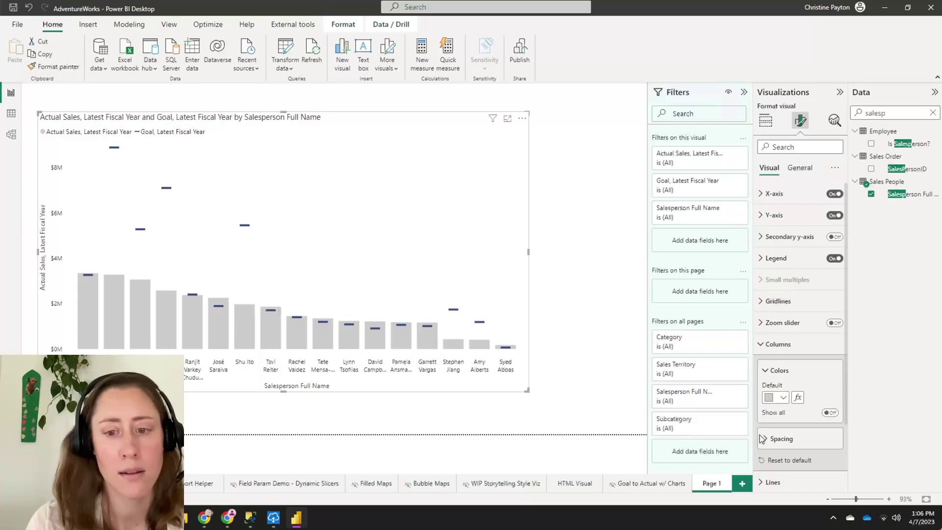
{"action": "left_click", "coordinate": [787, 370]}
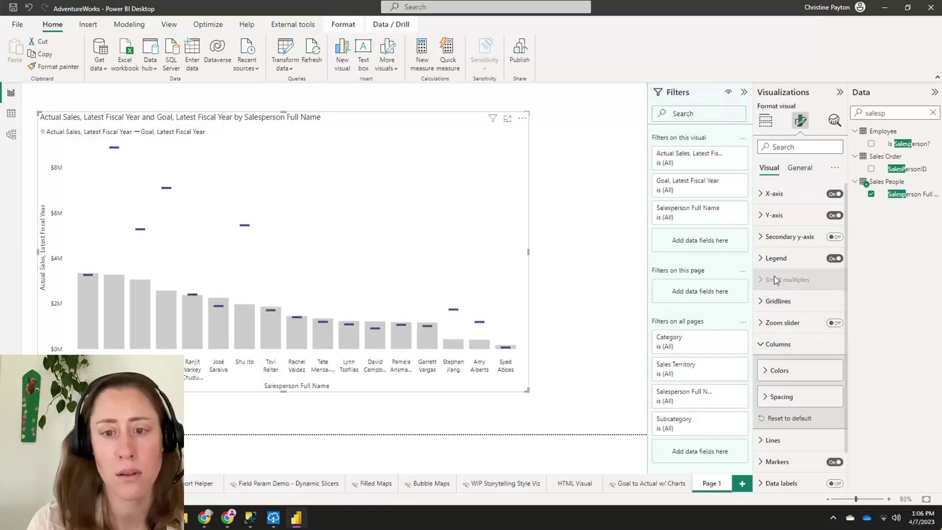
{"action": "left_click", "coordinate": [778, 344]}
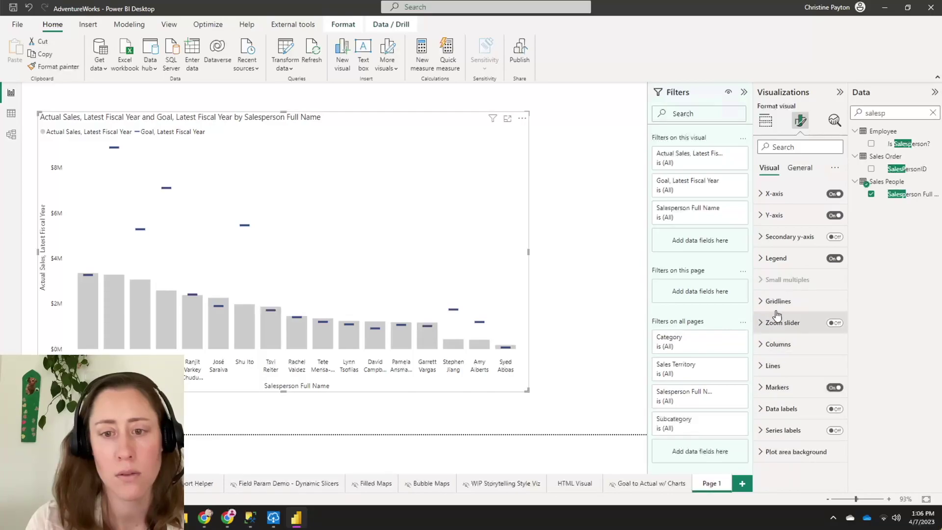
- Set the goal markers' default colour to orange
{"action": "left_click", "coordinate": [781, 387]}
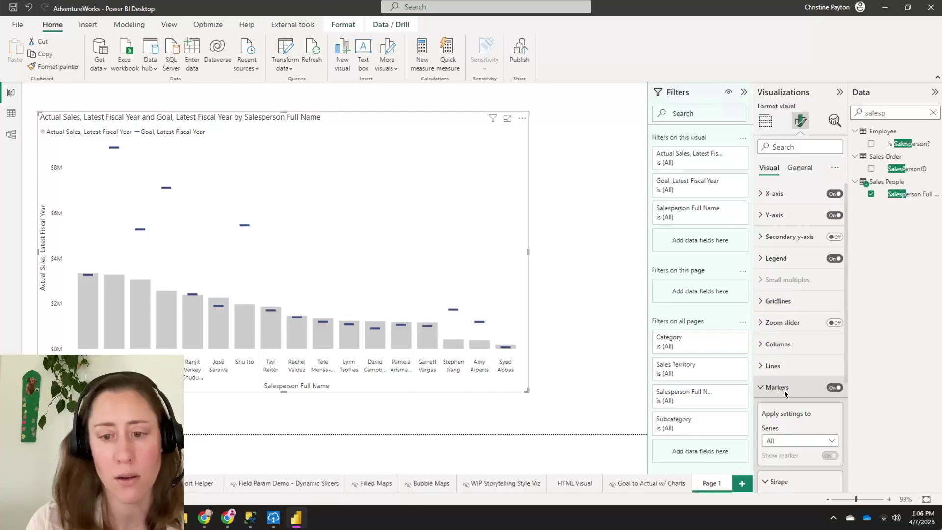
{"action": "scroll", "coordinate": [796, 411], "scroll_direction": "down", "scroll_amount": 3}
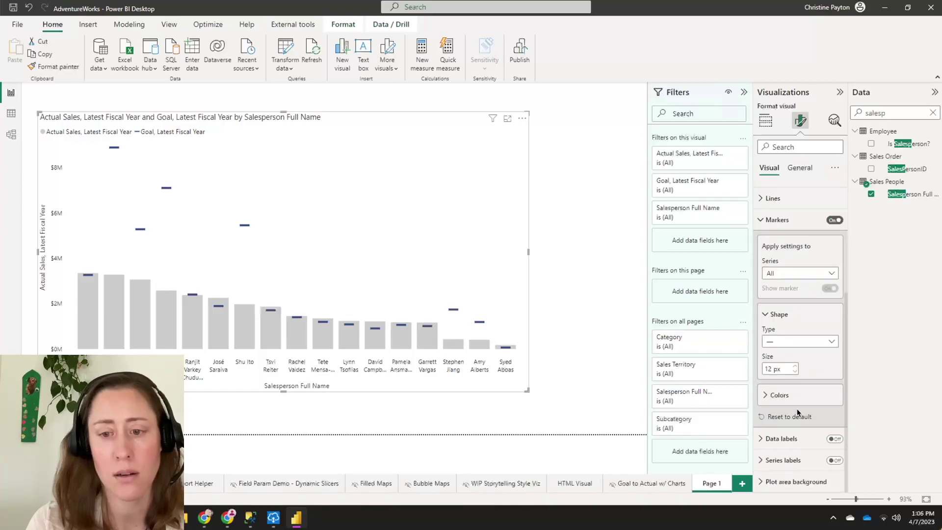
{"action": "left_click", "coordinate": [779, 393]}
{"action": "scroll", "coordinate": [784, 390], "scroll_direction": "down", "scroll_amount": 1}
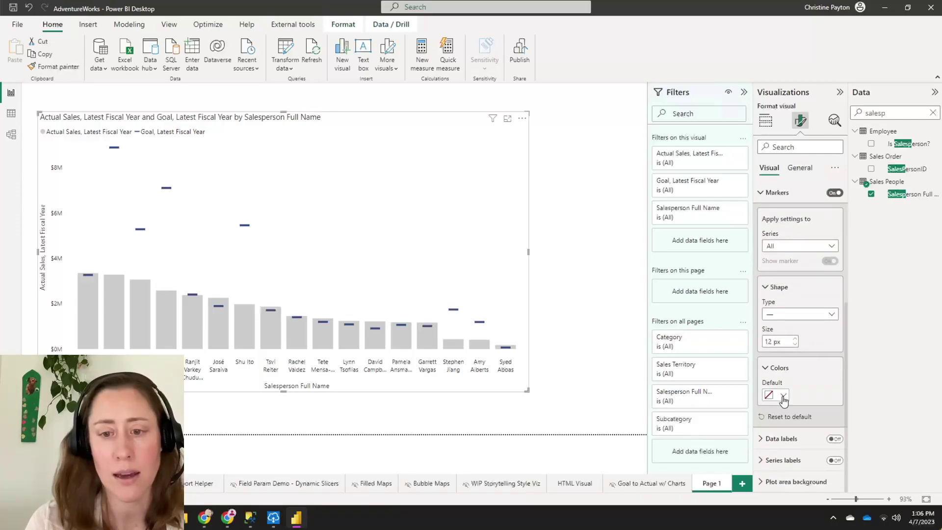
{"action": "left_click", "coordinate": [783, 395]}
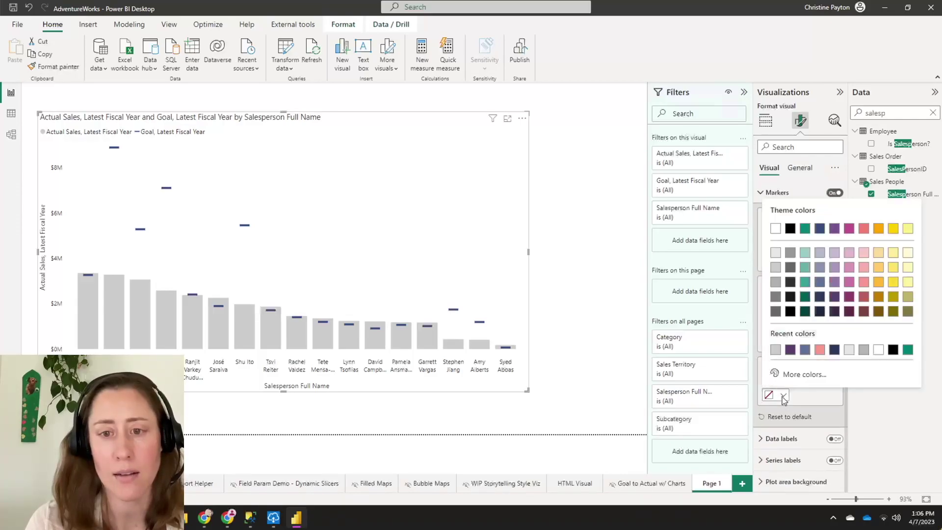
{"action": "left_click", "coordinate": [878, 229]}
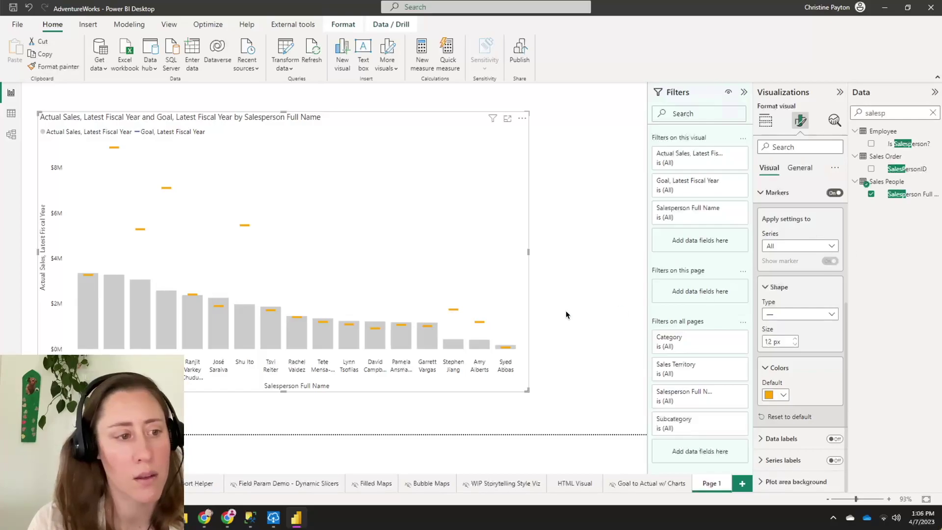
- Widen the chart slightly to the right and clear the field search
{"action": "left_click_drag", "start_coordinate": [528, 391], "coordinate": [568, 397]}
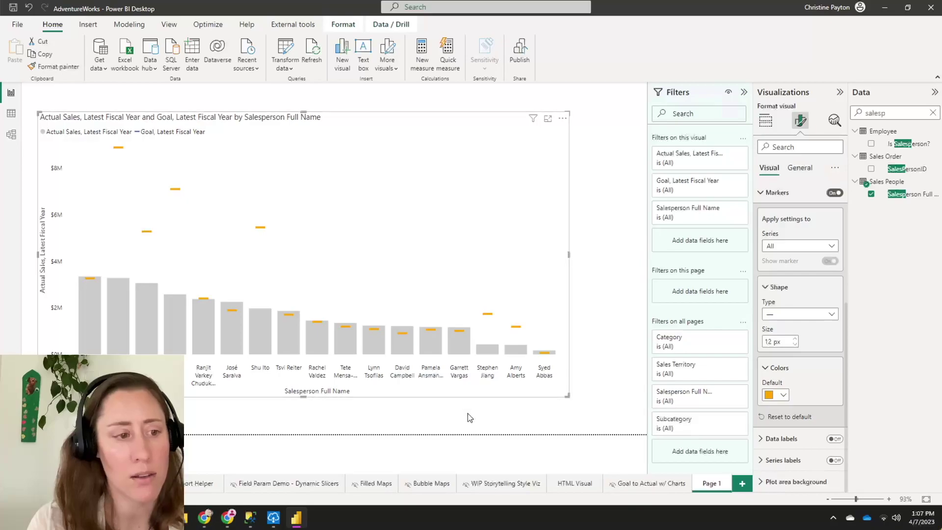
{"action": "left_click", "coordinate": [521, 430]}
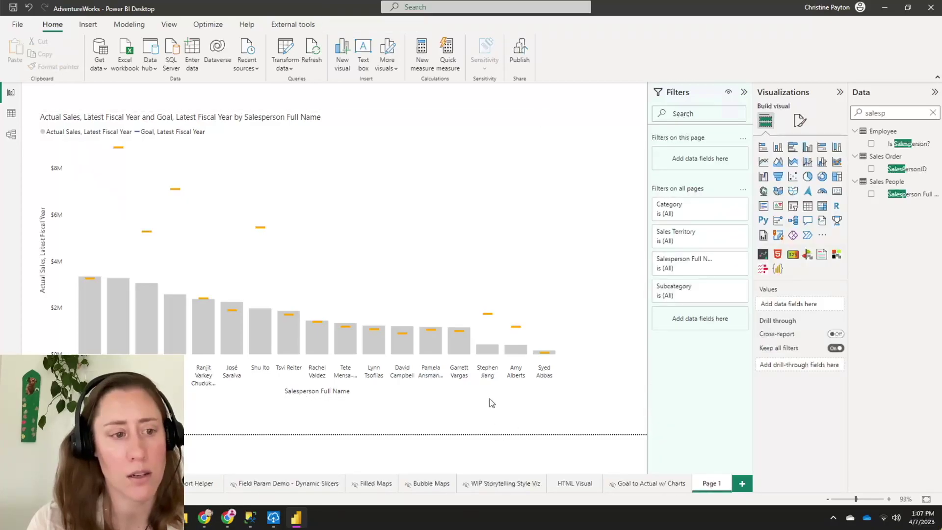
{"action": "left_click", "coordinate": [932, 113]}
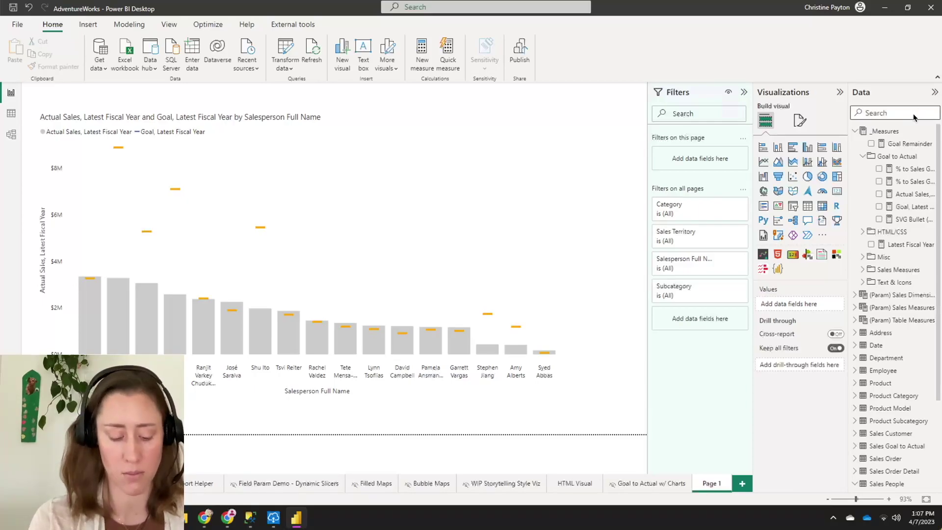
- Filter the Data pane by '%' and view the % to Sales Goal, Latest FY DAX formula
{"action": "type", "text": "%"}
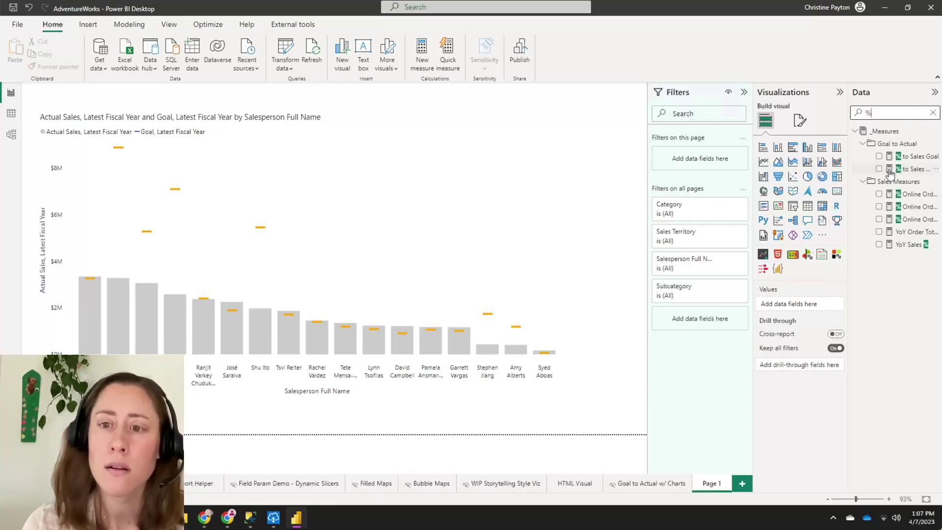
{"action": "left_click", "coordinate": [910, 169]}
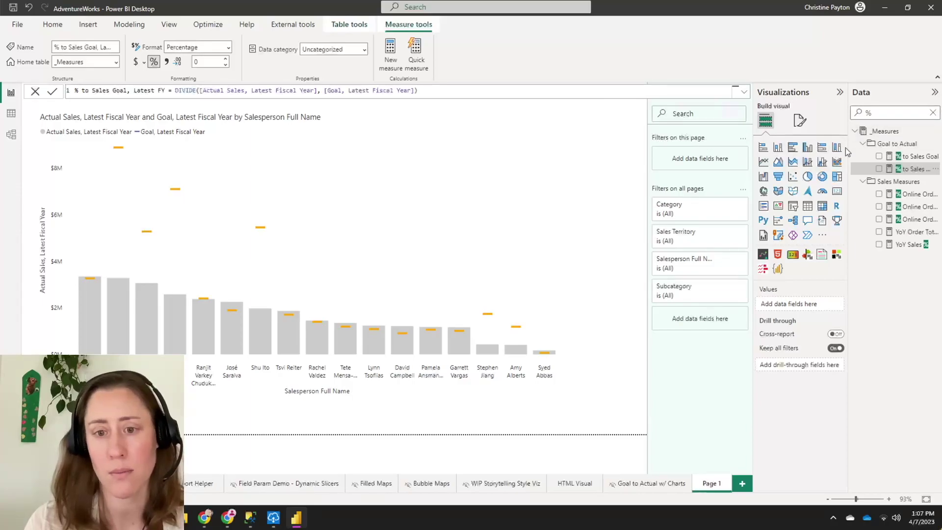
{"action": "left_click", "coordinate": [552, 394]}
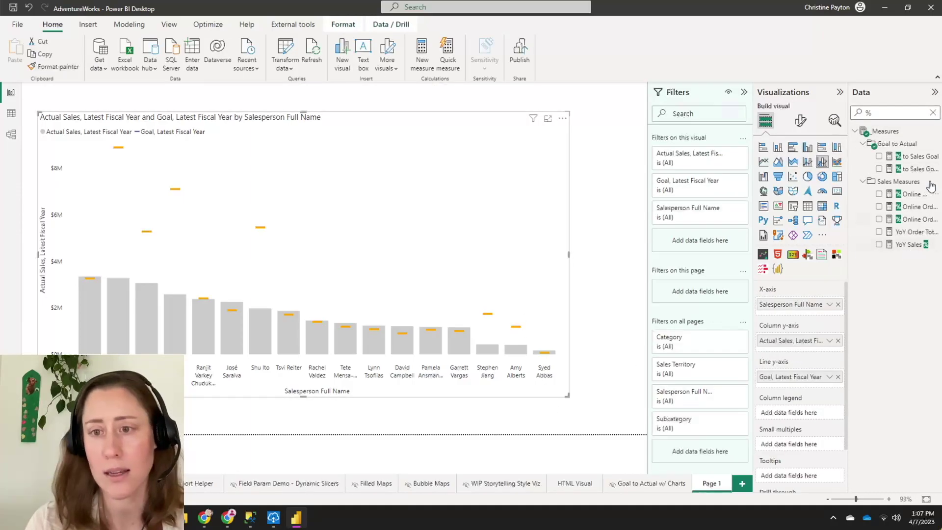
- Add % to Sales Goal, Latest FY to Tooltips and rename the fields Sales Actual and Name
{"action": "left_click_drag", "start_coordinate": [918, 174], "coordinate": [807, 479]}
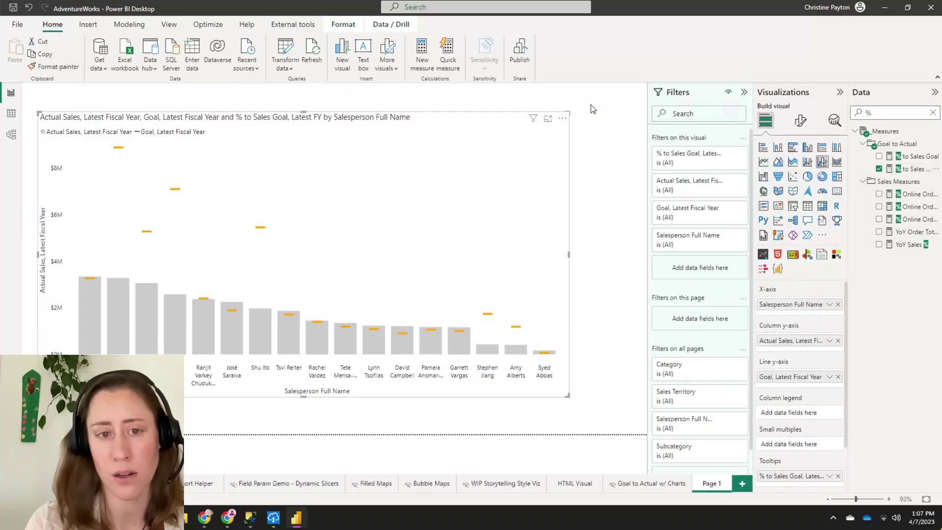
{"action": "double_click", "coordinate": [791, 341]}
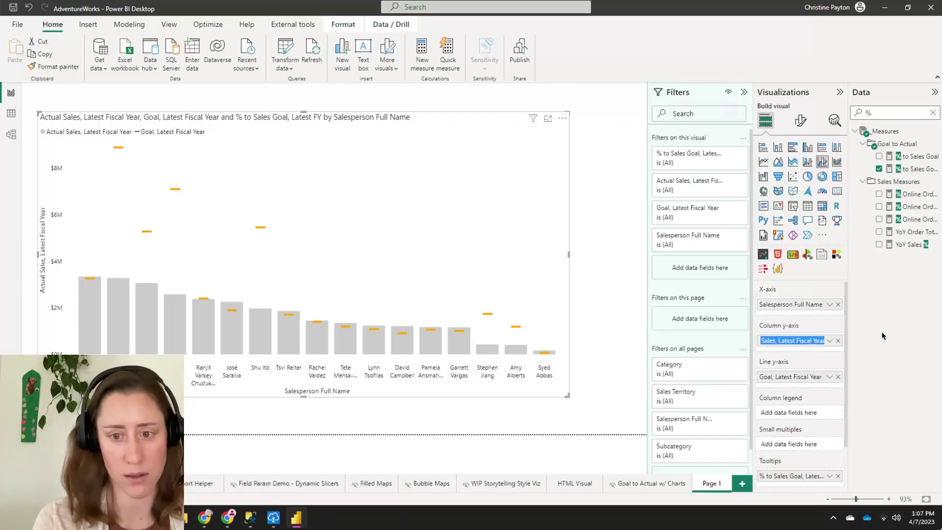
{"action": "type", "text": "Sale"}
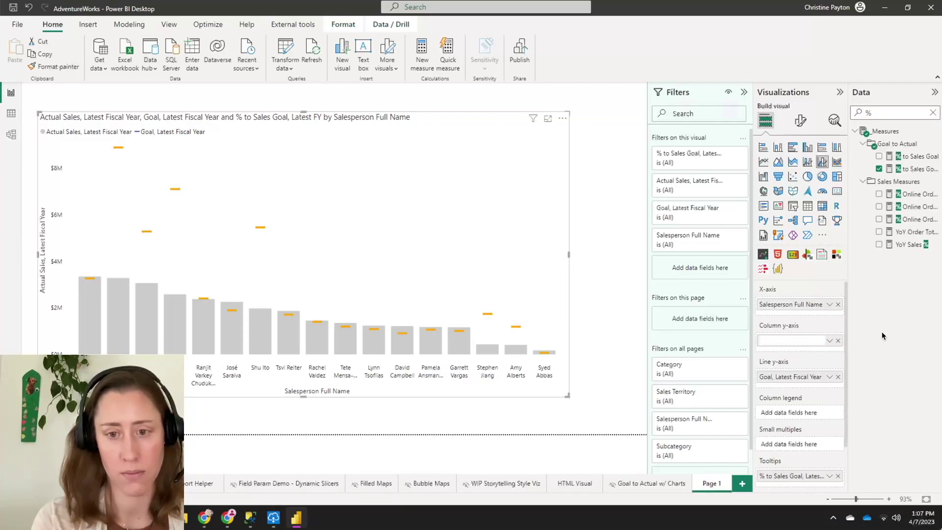
{"action": "type", "text": "s Actual"}
{"action": "key", "text": "Return"}
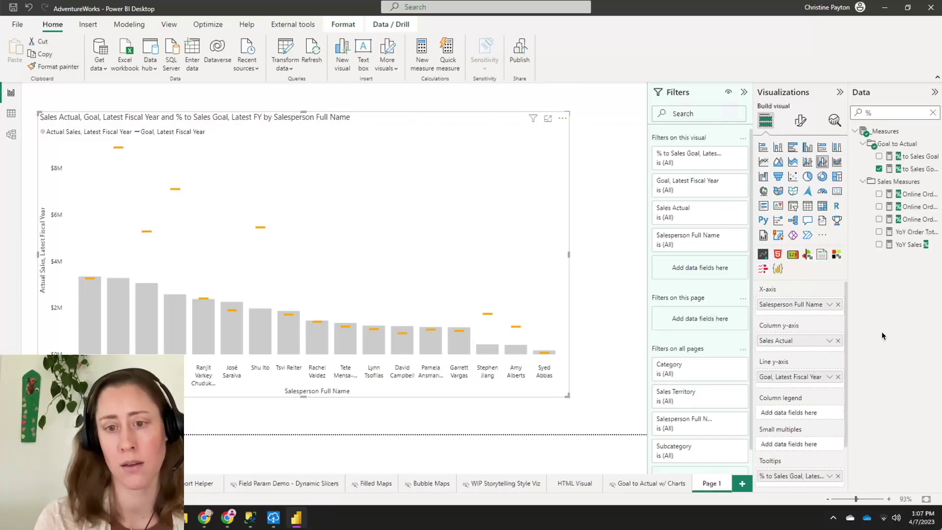
{"action": "double_click", "coordinate": [788, 307]}
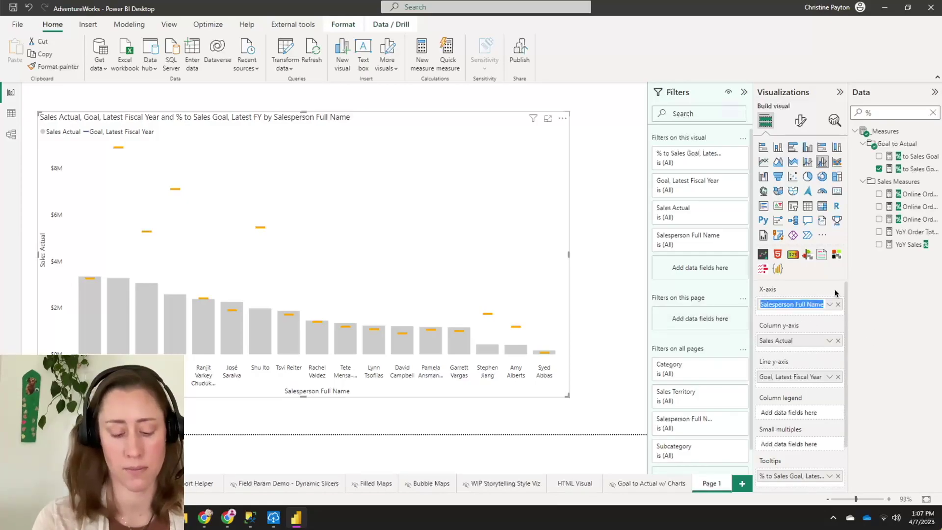
{"action": "type", "text": "Name"}
{"action": "key", "text": "Return"}
- Rename the goal field to Sales Goal and the percentage field to Progress to Goal
{"action": "double_click", "coordinate": [798, 376]}
{"action": "type", "text": "Sales Goal"}
{"action": "key", "text": "Return"}
{"action": "double_click", "coordinate": [794, 476]}
{"action": "type", "text": "Progr"}
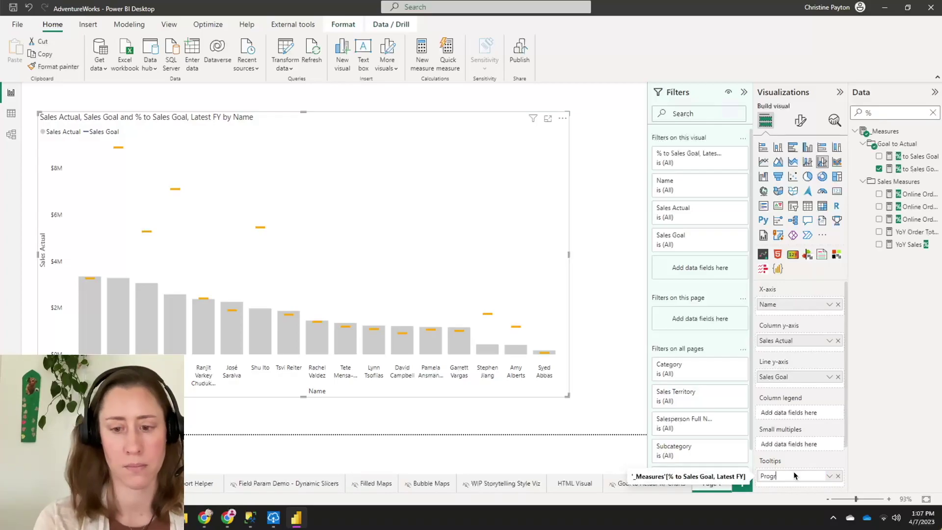
{"action": "type", "text": "ess to Goal"}
{"action": "key", "text": "Return"}
- Sort the chart's axis by Progress to Goal from the visual's More options menu
{"action": "left_click", "coordinate": [562, 119]}
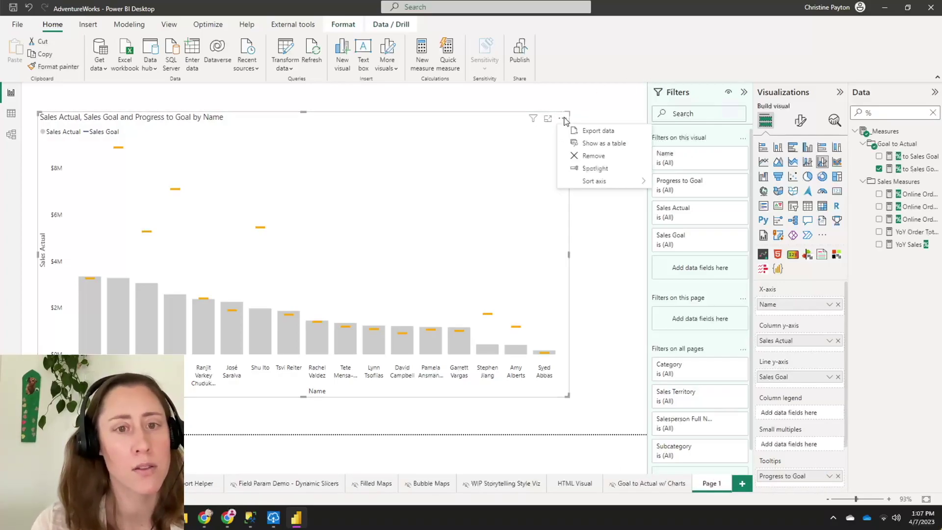
{"action": "mouse_move", "coordinate": [603, 181]}
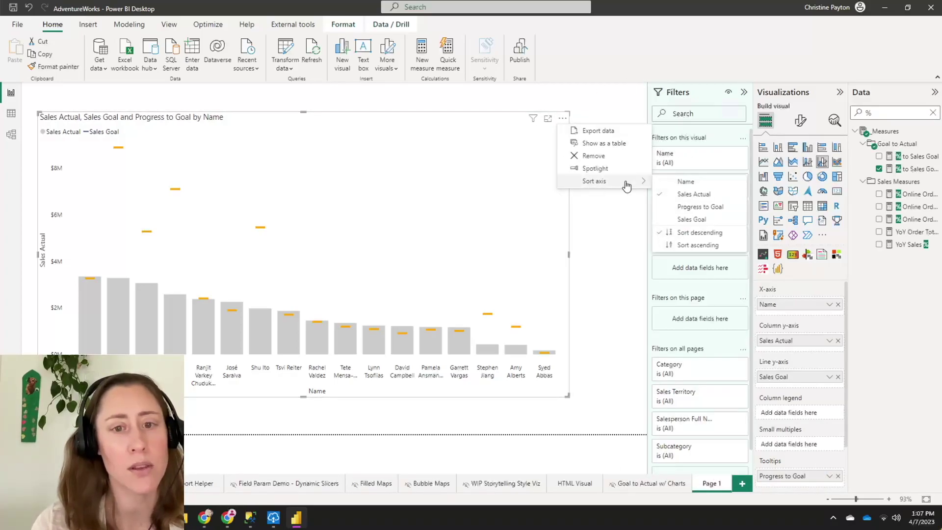
{"action": "left_click", "coordinate": [697, 208]}
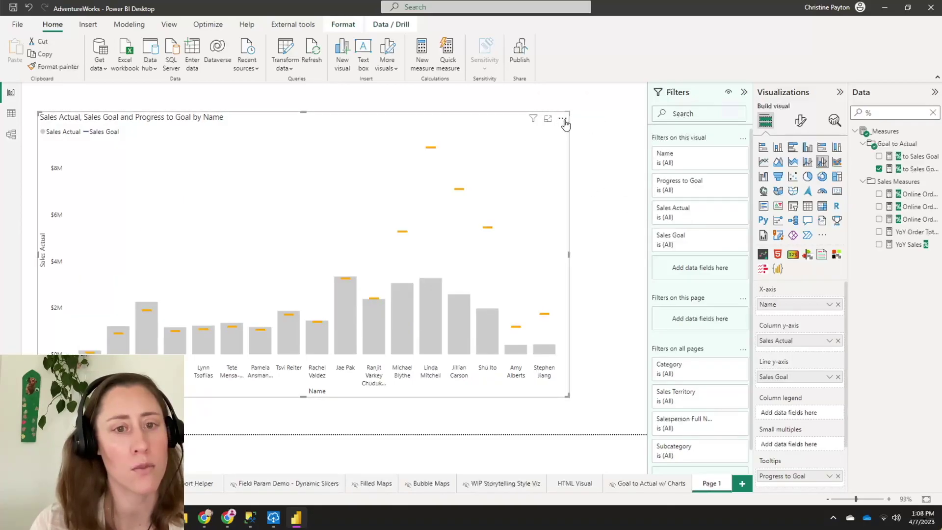
{"action": "left_click", "coordinate": [562, 119]}
{"action": "mouse_move", "coordinate": [621, 182]}
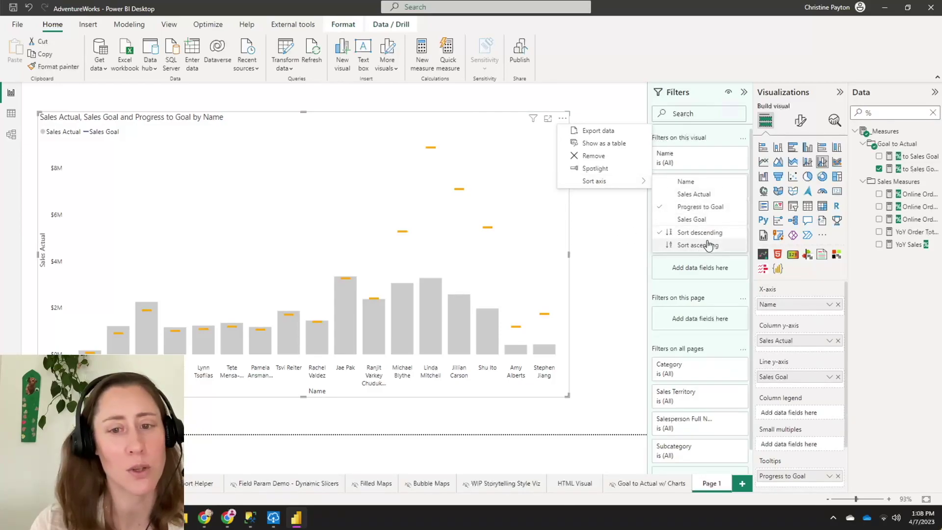
{"action": "left_click", "coordinate": [612, 294]}
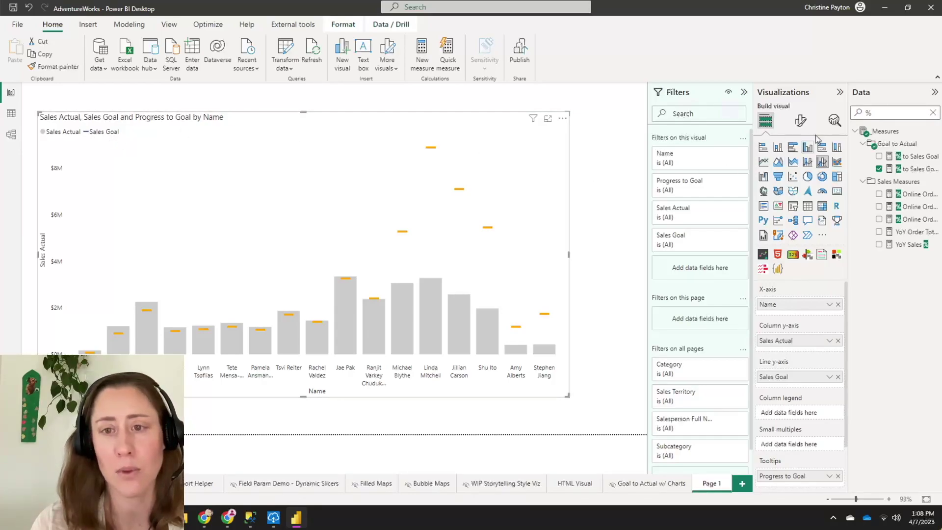
- In Format visual, set the Sales Goal line colour under Lines > Colors to the orange theme swatch
{"action": "left_click", "coordinate": [806, 125]}
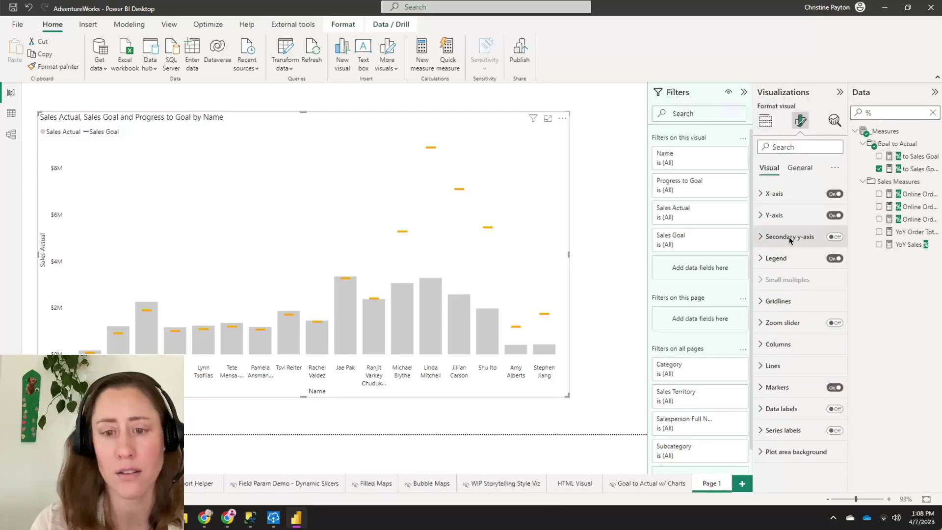
{"action": "left_click", "coordinate": [791, 365]}
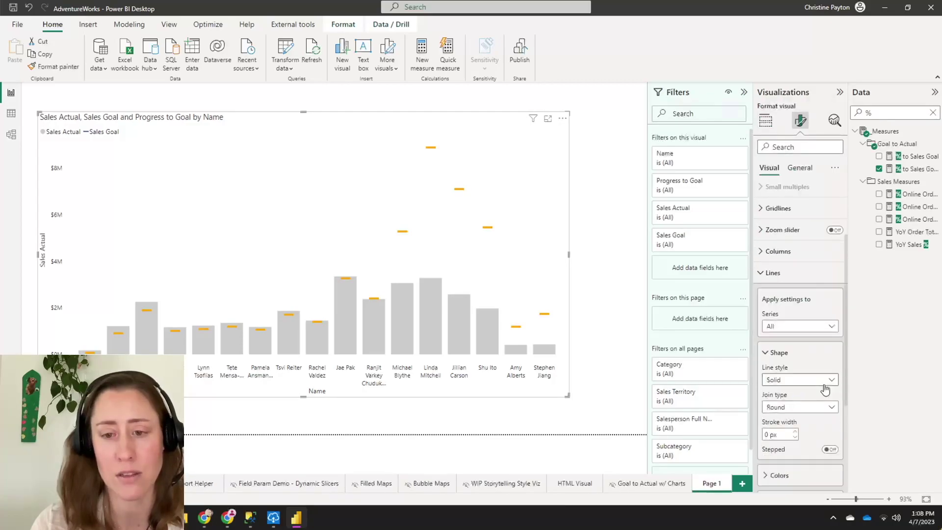
{"action": "scroll", "coordinate": [829, 388], "scroll_direction": "down", "scroll_amount": 1}
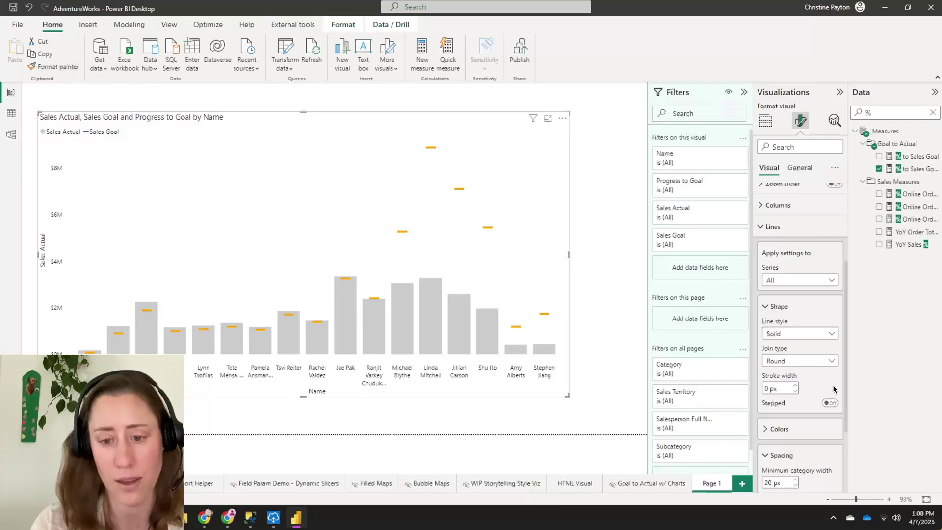
{"action": "scroll", "coordinate": [803, 411], "scroll_direction": "down", "scroll_amount": 1}
{"action": "left_click", "coordinate": [800, 385]}
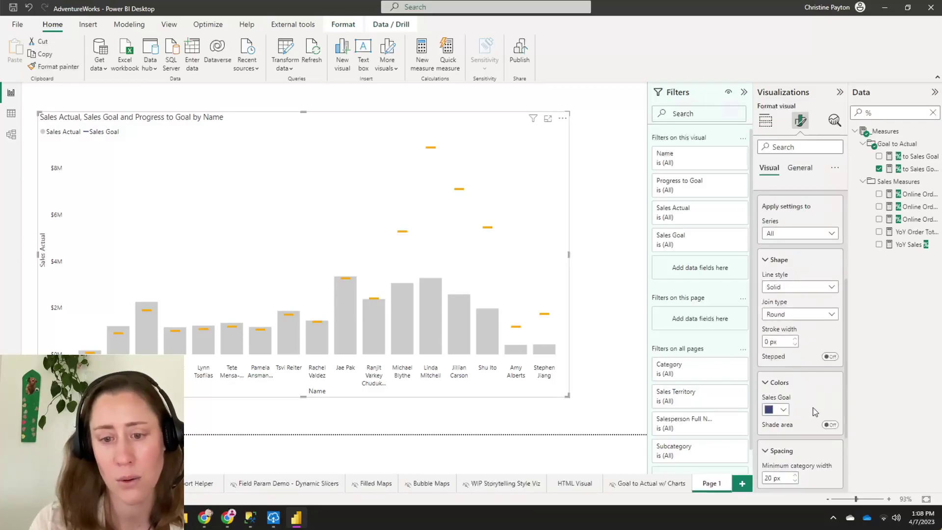
{"action": "left_click", "coordinate": [786, 412]}
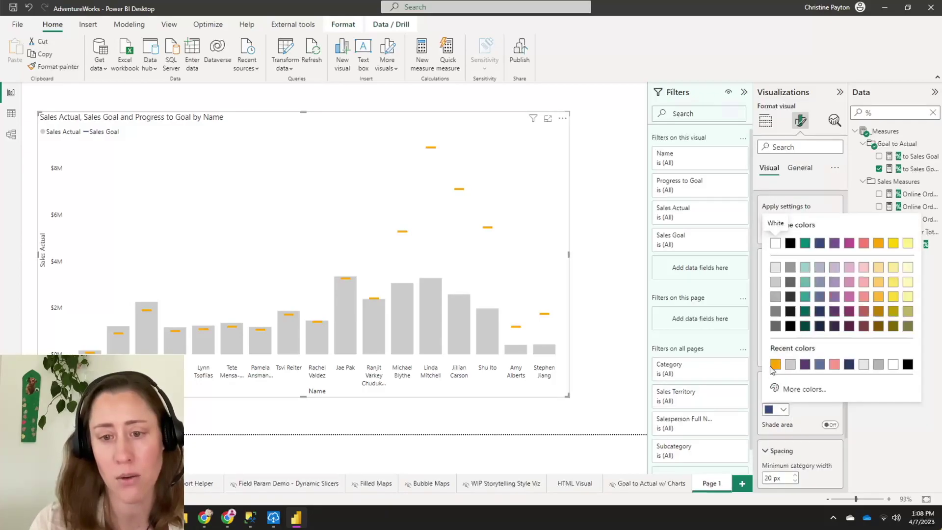
{"action": "left_click", "coordinate": [878, 243]}
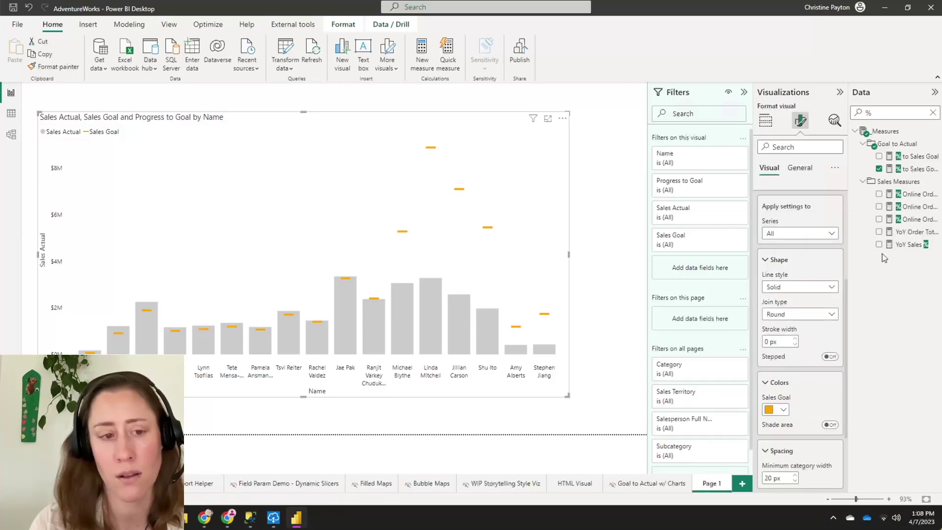
{"action": "left_click", "coordinate": [767, 387]}
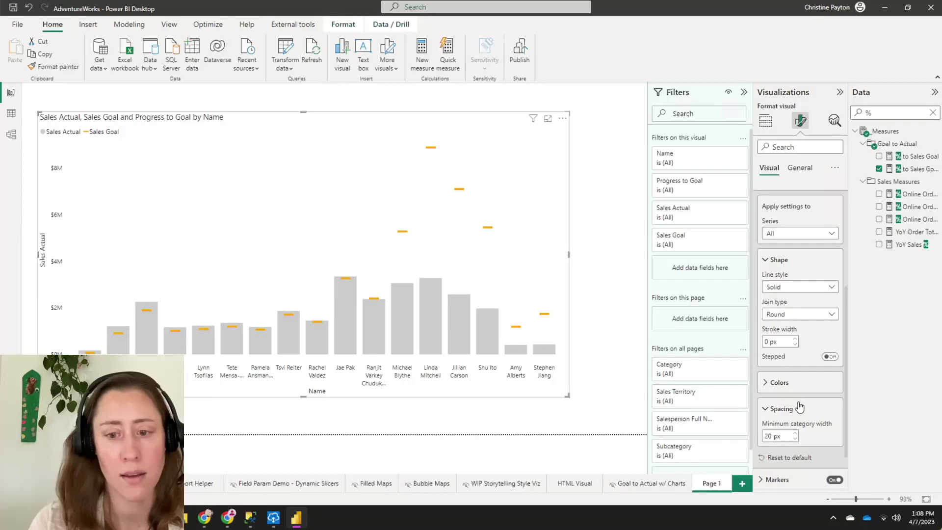
{"action": "scroll", "coordinate": [804, 406], "scroll_direction": "up", "scroll_amount": 5}
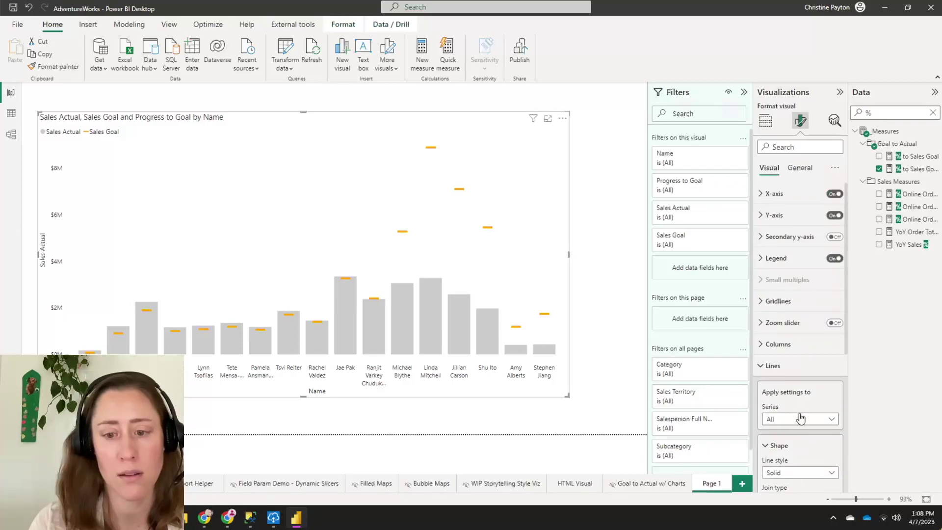
- Turn Data labels on for the chart, then switch them off for the Sales Goal series
{"action": "type", "text": "data"}
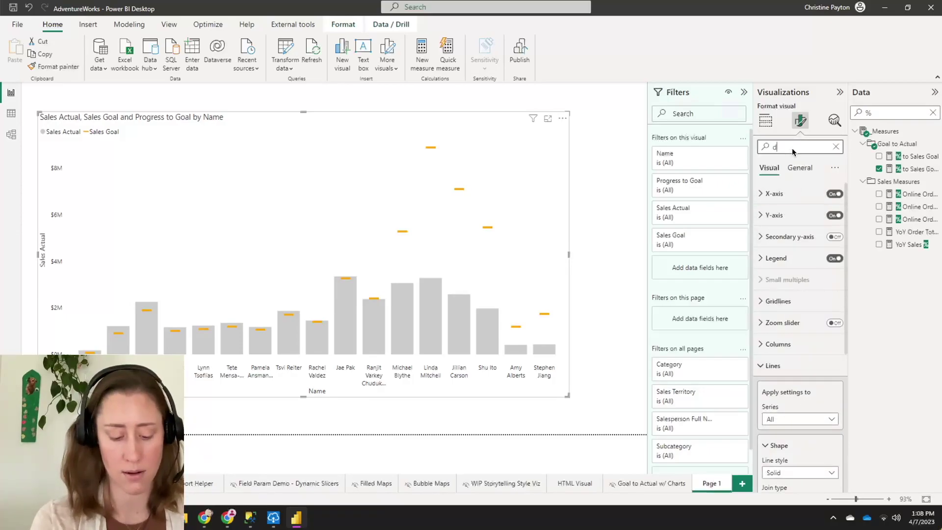
{"action": "left_click", "coordinate": [833, 171]}
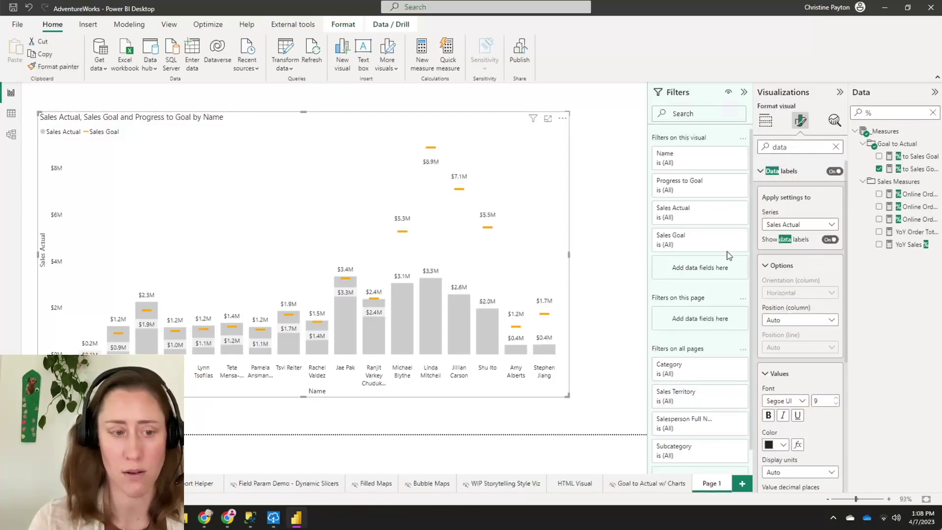
{"action": "left_click", "coordinate": [827, 226]}
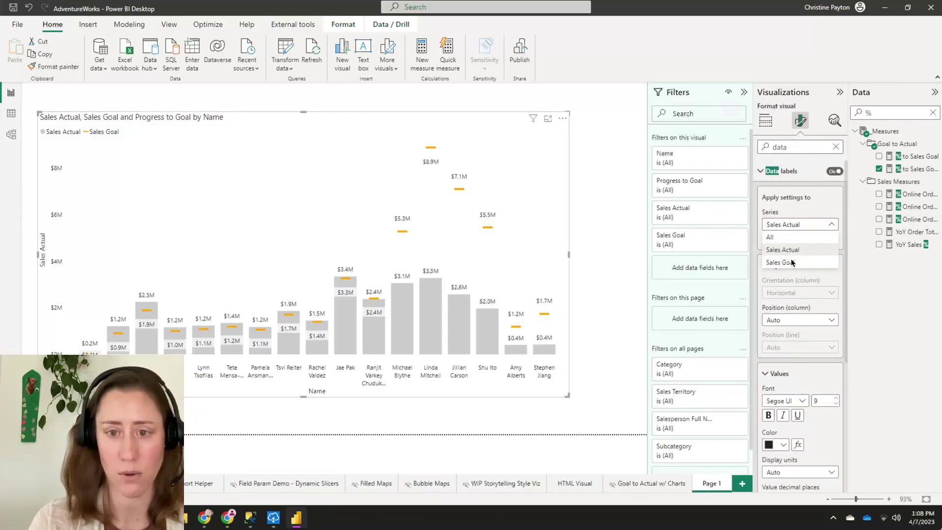
{"action": "left_click", "coordinate": [795, 262]}
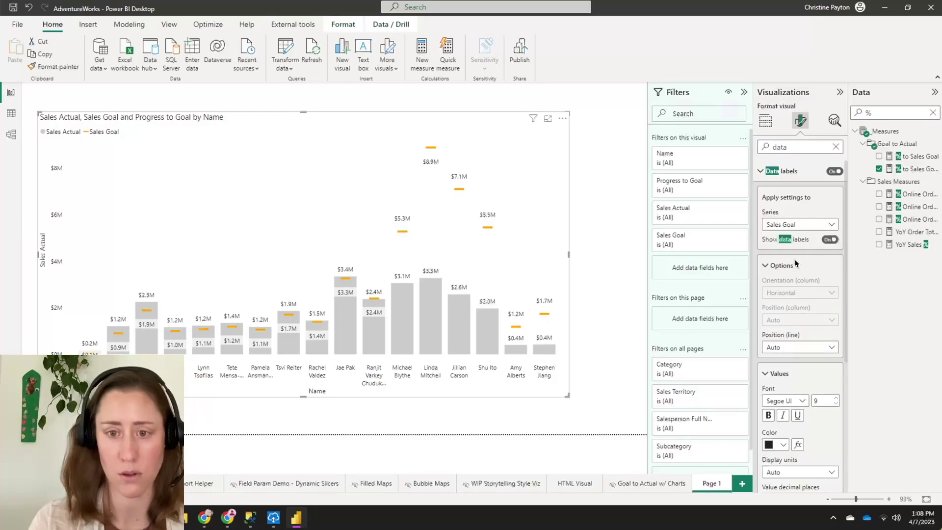
{"action": "left_click", "coordinate": [828, 240]}
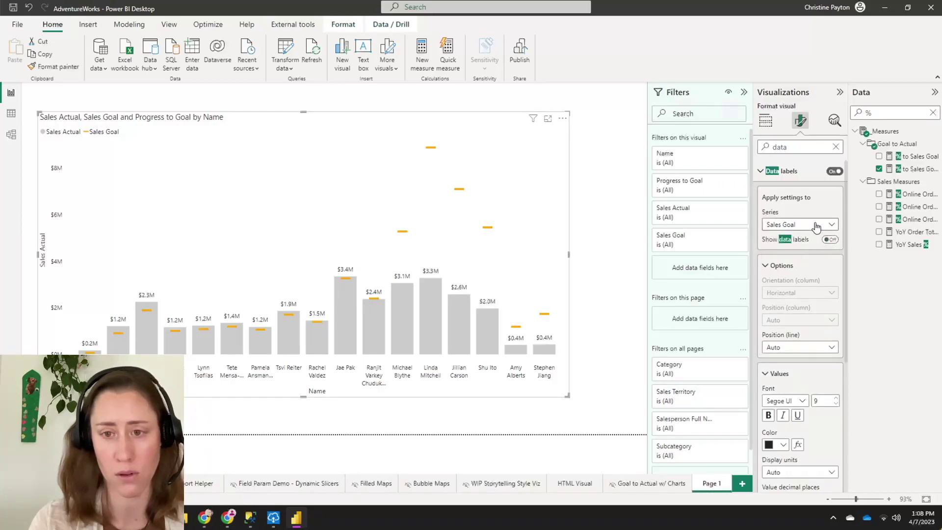
{"action": "left_click", "coordinate": [809, 225]}
{"action": "left_click", "coordinate": [785, 250]}
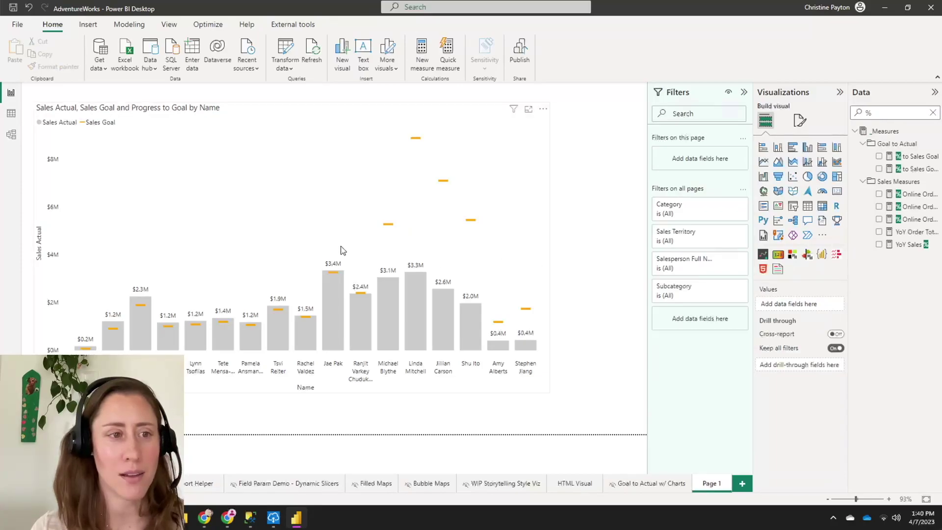
{"action": "left_click", "coordinate": [56, 105]}
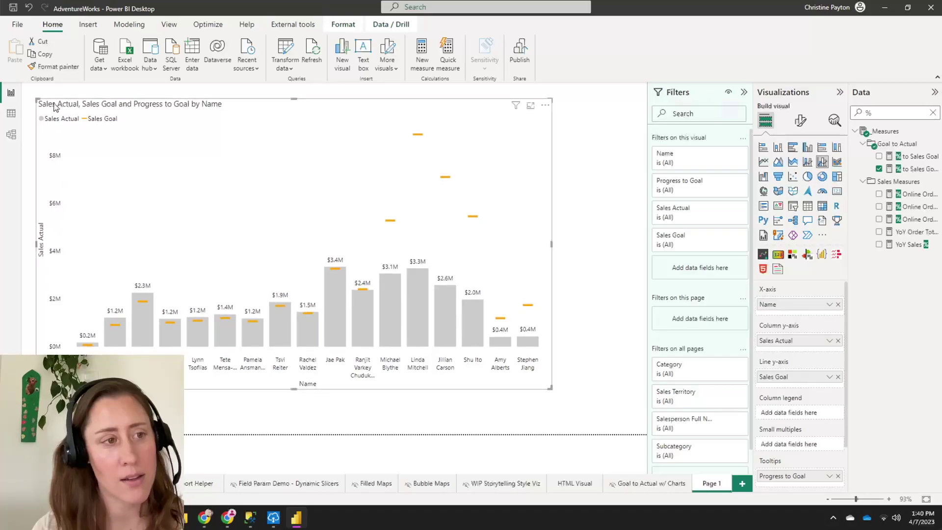
{"action": "left_click", "coordinate": [613, 179]}
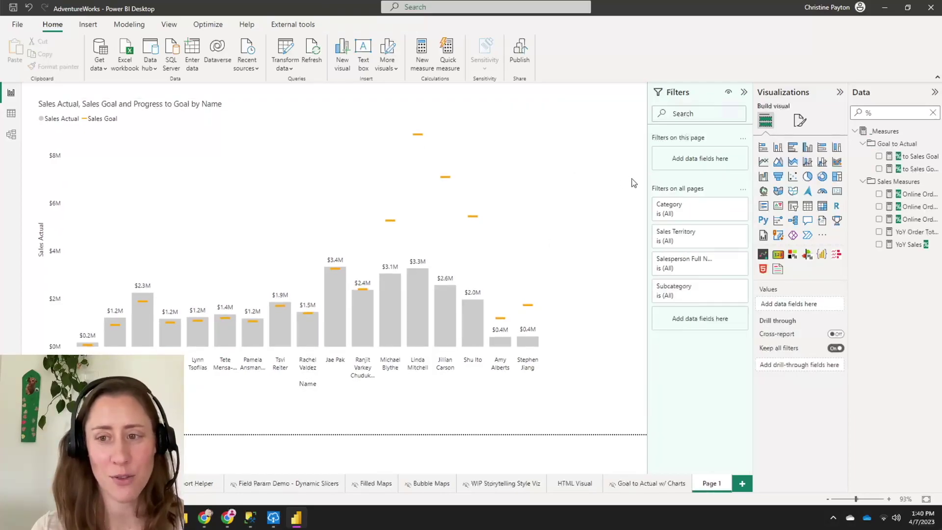